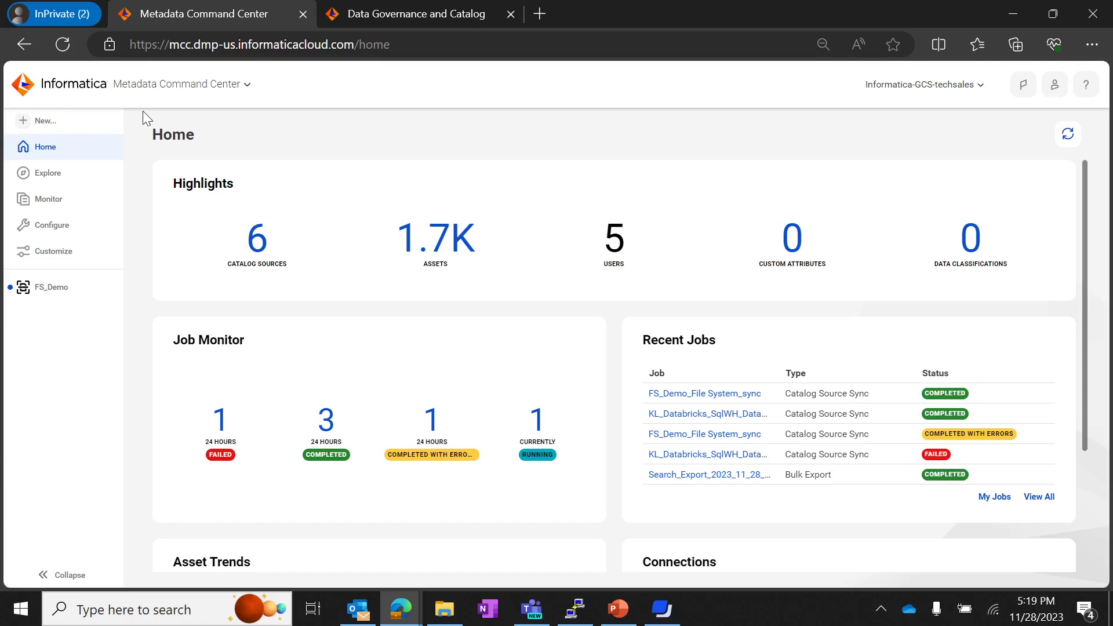
- Create a new File System catalog source, found by searching 'file' in the New asset list
{"action": "left_click", "coordinate": [62, 120]}
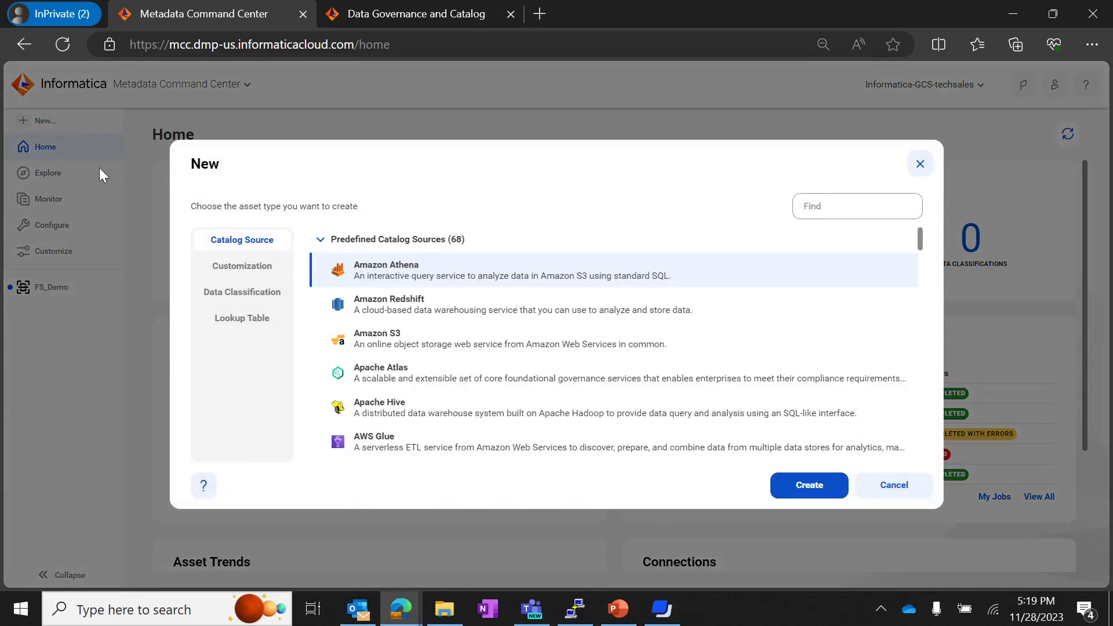
{"action": "left_click", "coordinate": [214, 246]}
{"action": "scroll", "coordinate": [539, 348], "scroll_direction": "down", "scroll_amount": 3}
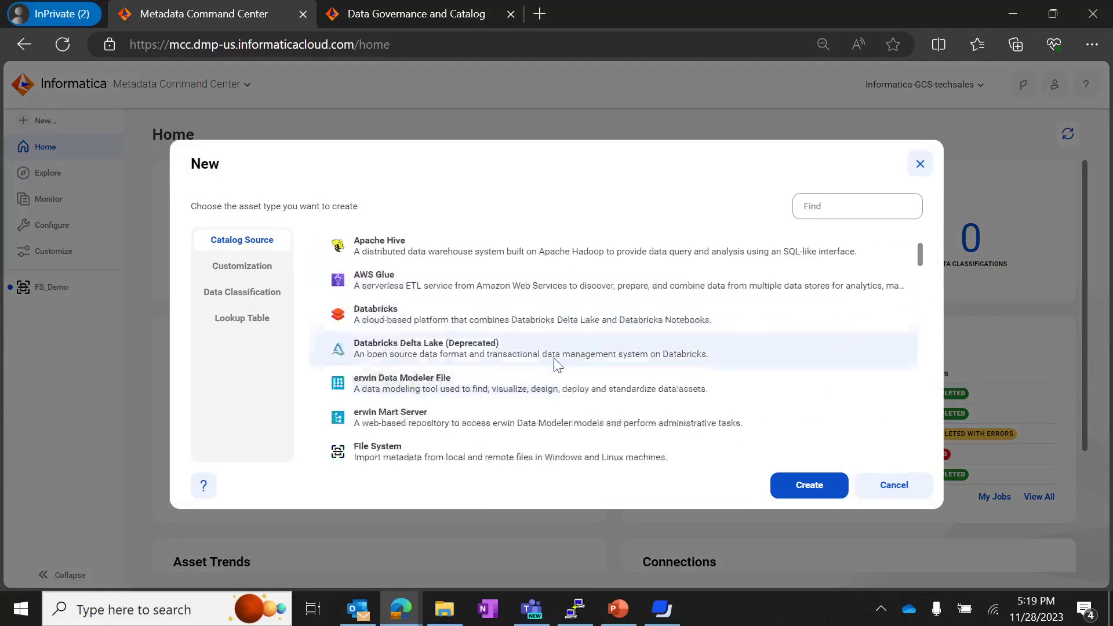
{"action": "scroll", "coordinate": [563, 377], "scroll_direction": "up", "scroll_amount": 3}
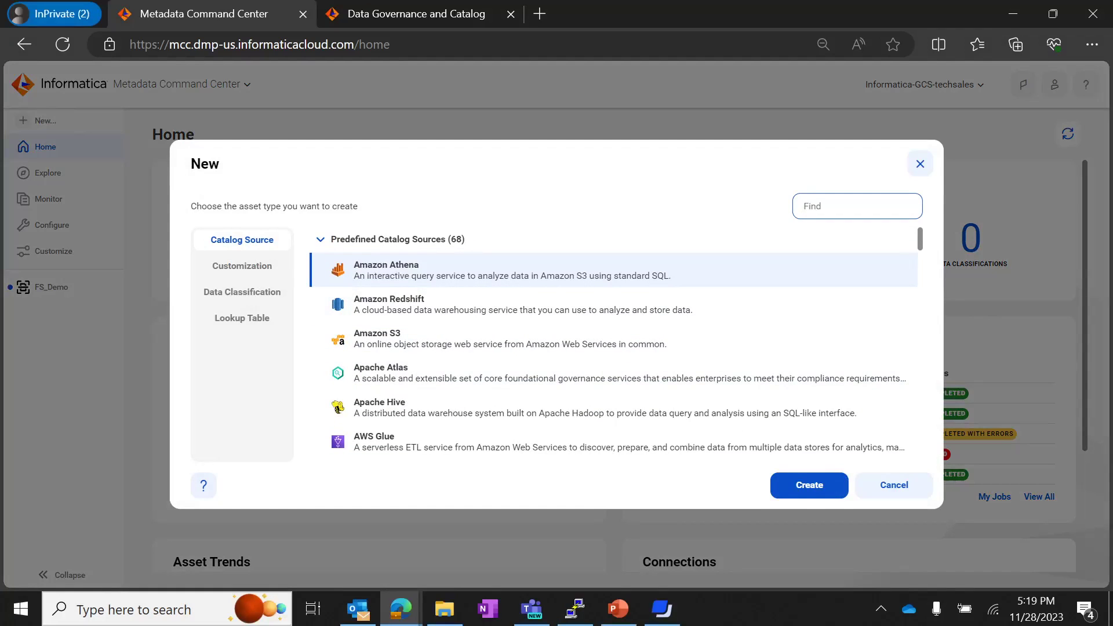
{"action": "type", "text": "file"}
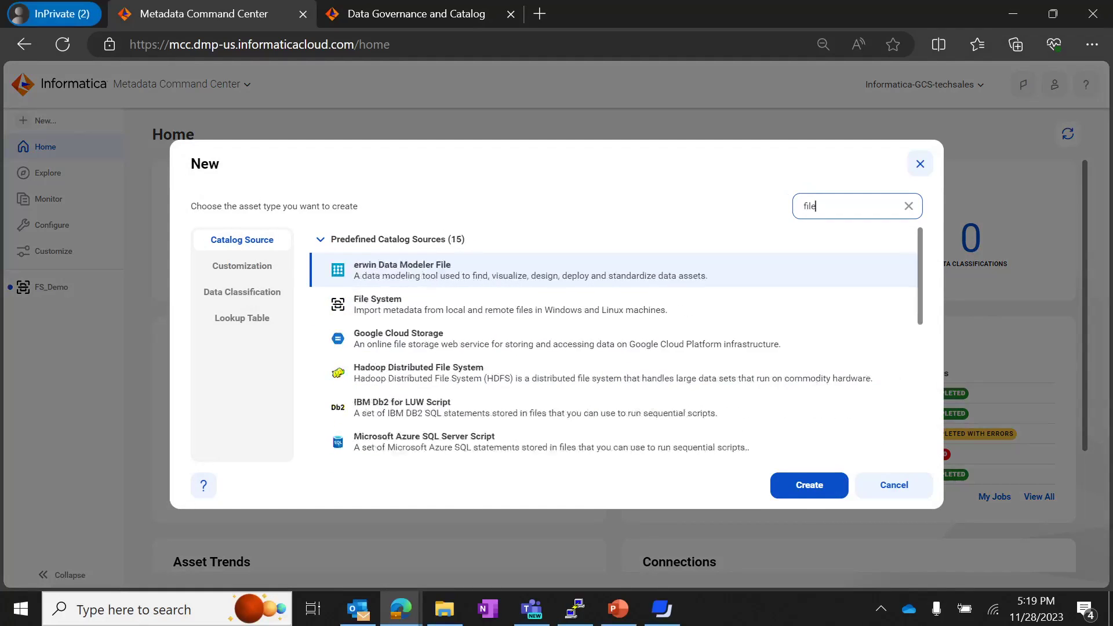
{"action": "left_click", "coordinate": [514, 307]}
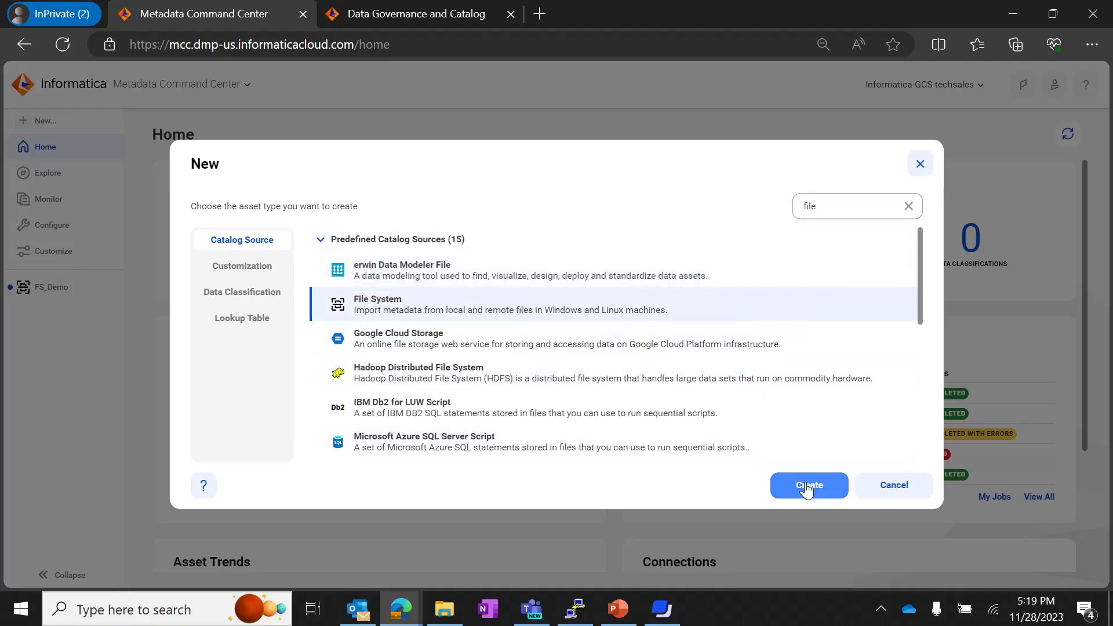
{"action": "left_click", "coordinate": [807, 489]}
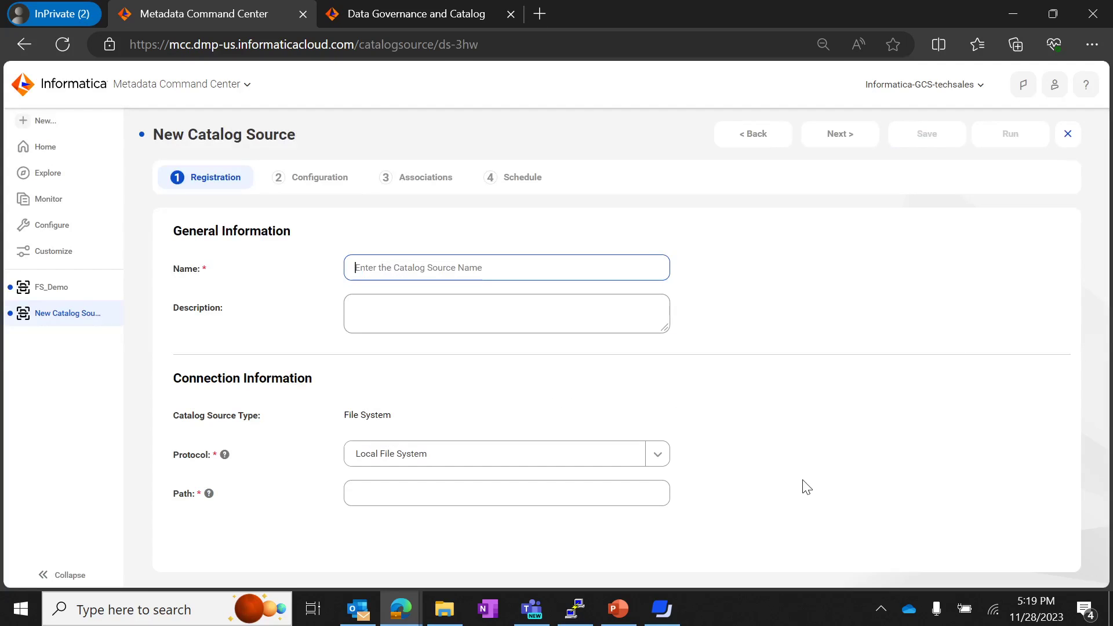
- Open FS_Demo's registration, switch Protocol to Remote File System, then back to Local File System
{"action": "left_click", "coordinate": [53, 300]}
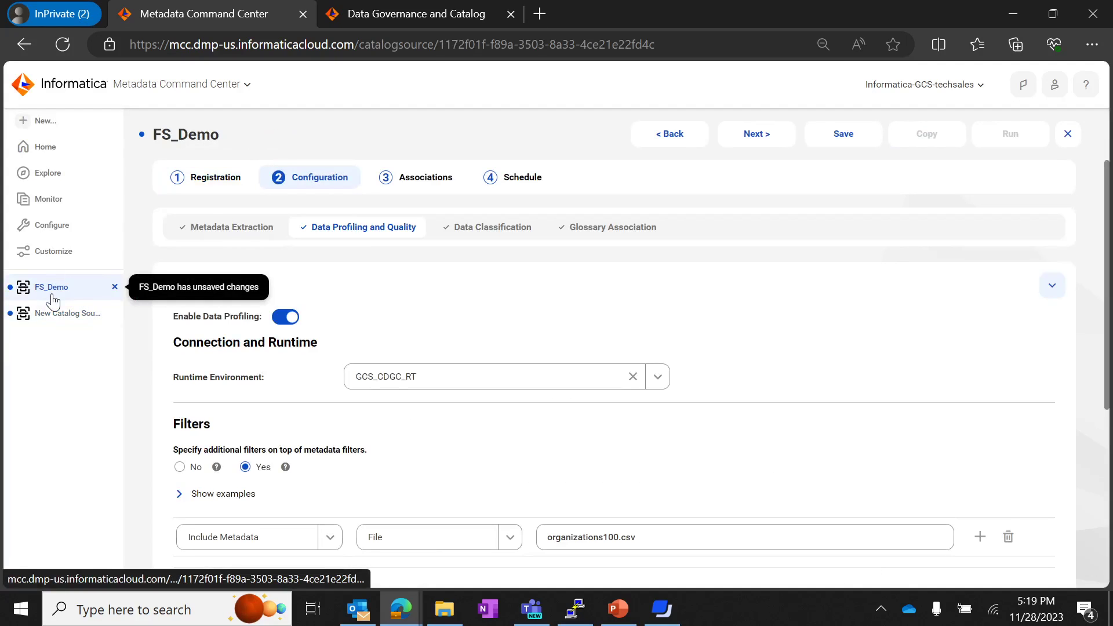
{"action": "left_click", "coordinate": [210, 179]}
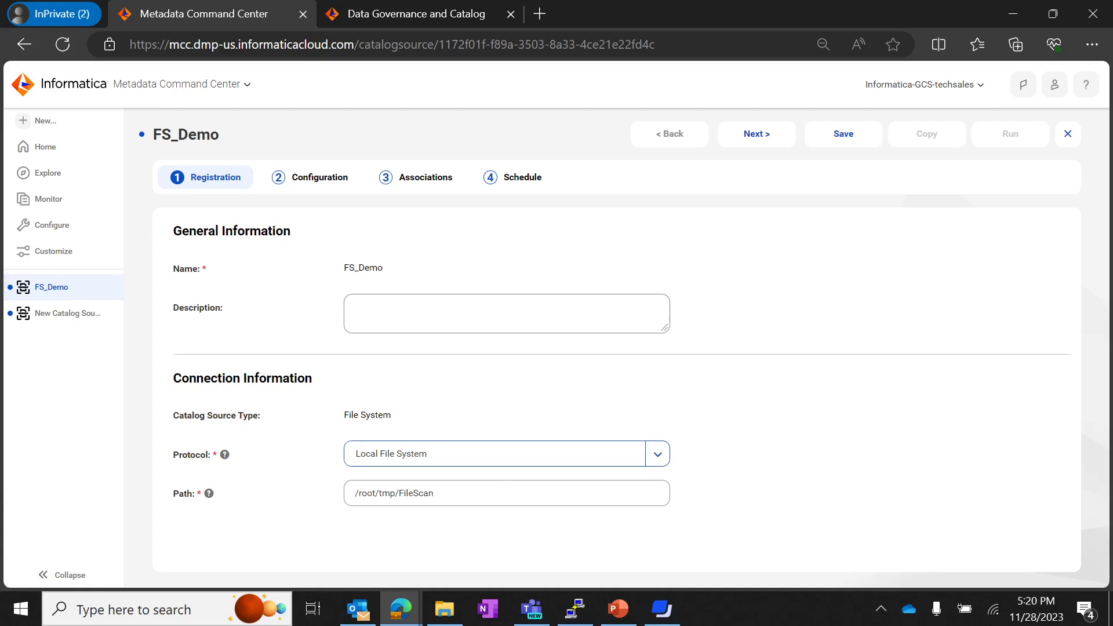
{"action": "left_click", "coordinate": [429, 454]}
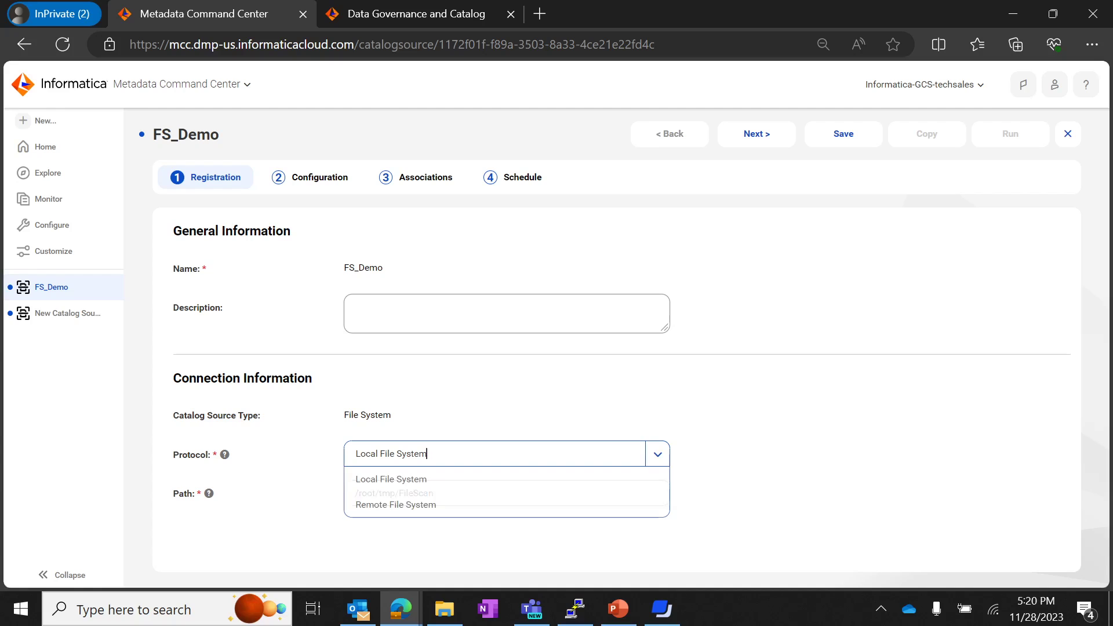
{"action": "left_click", "coordinate": [405, 505]}
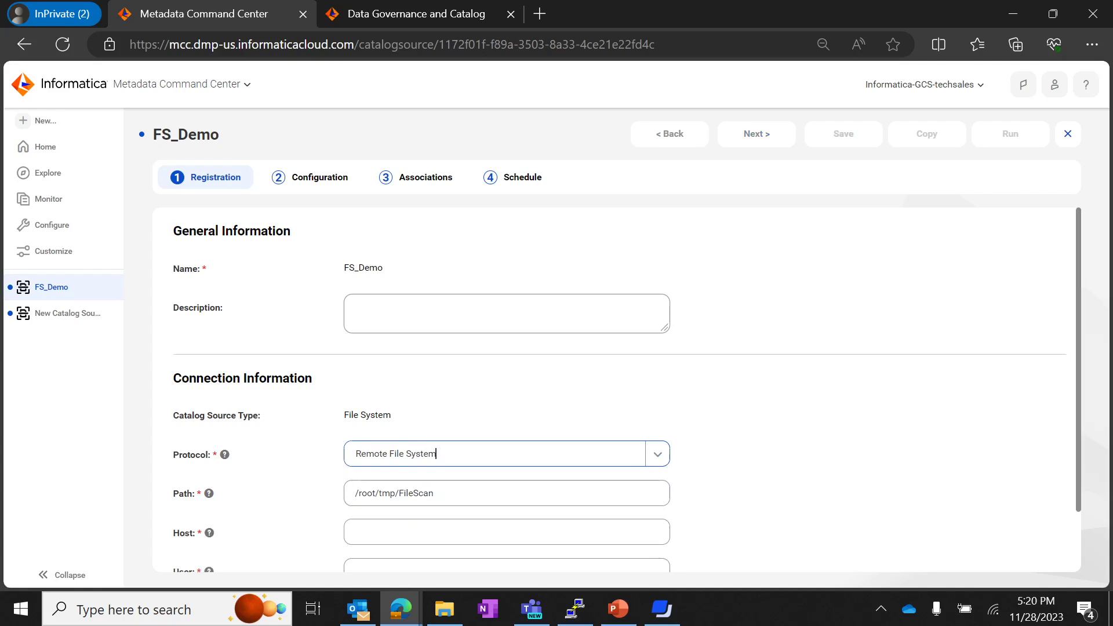
{"action": "scroll", "coordinate": [399, 501], "scroll_direction": "down", "scroll_amount": 2}
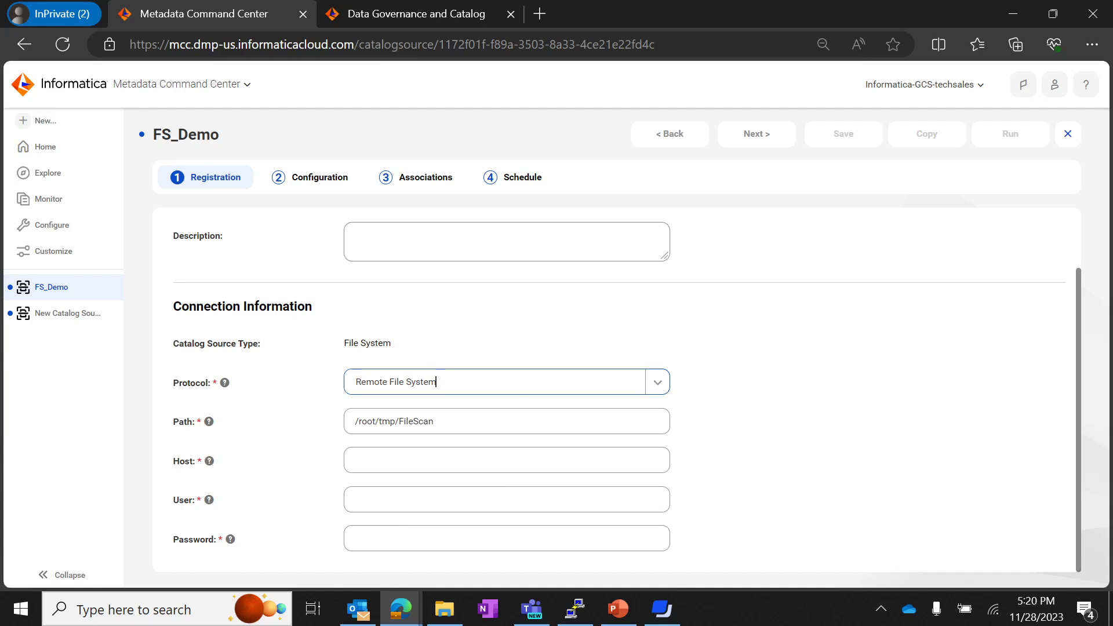
{"action": "left_click", "coordinate": [392, 381]}
{"action": "left_click", "coordinate": [389, 412]}
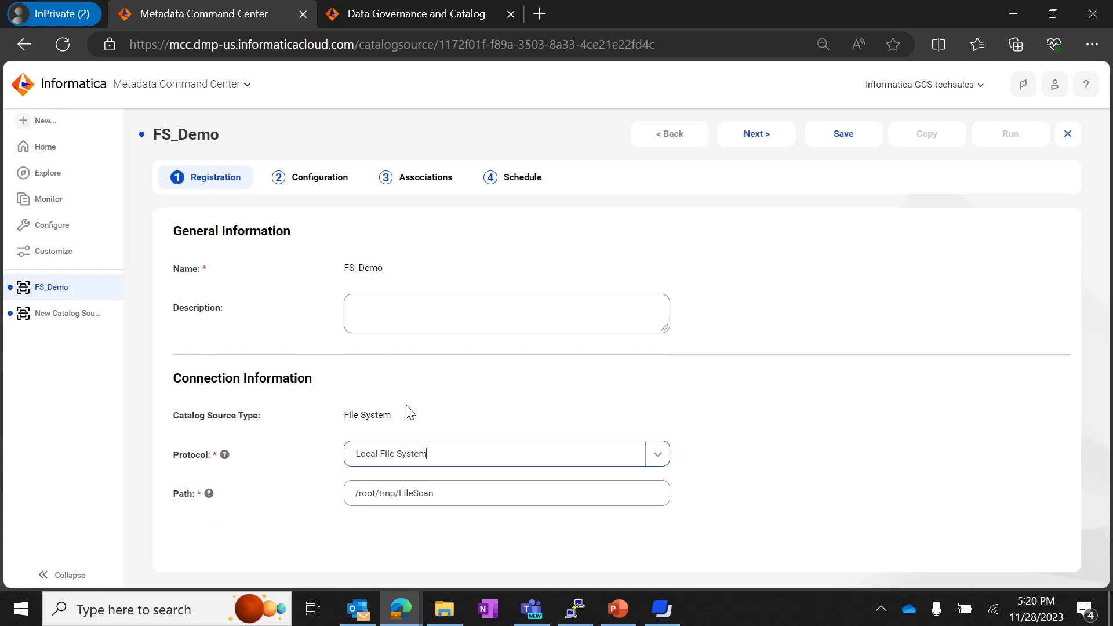
- In FS_Demo's Configuration, set the Metadata Change Option to Retain after briefly trying Delete
{"action": "left_click", "coordinate": [313, 186]}
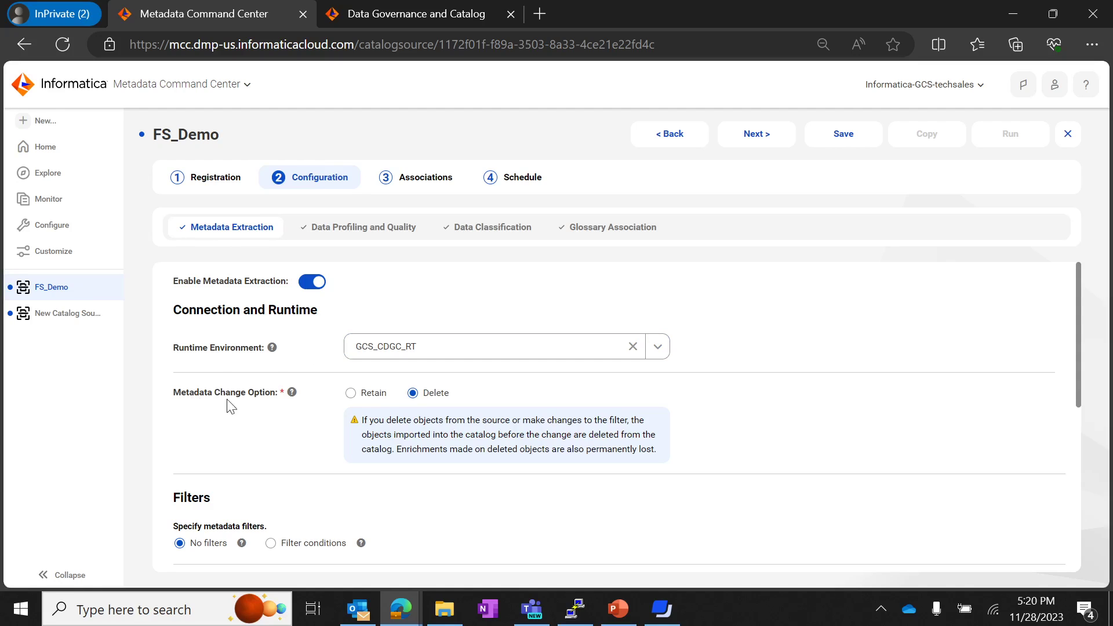
{"action": "left_click", "coordinate": [355, 394]}
{"action": "left_click", "coordinate": [412, 394]}
{"action": "left_click", "coordinate": [352, 395]}
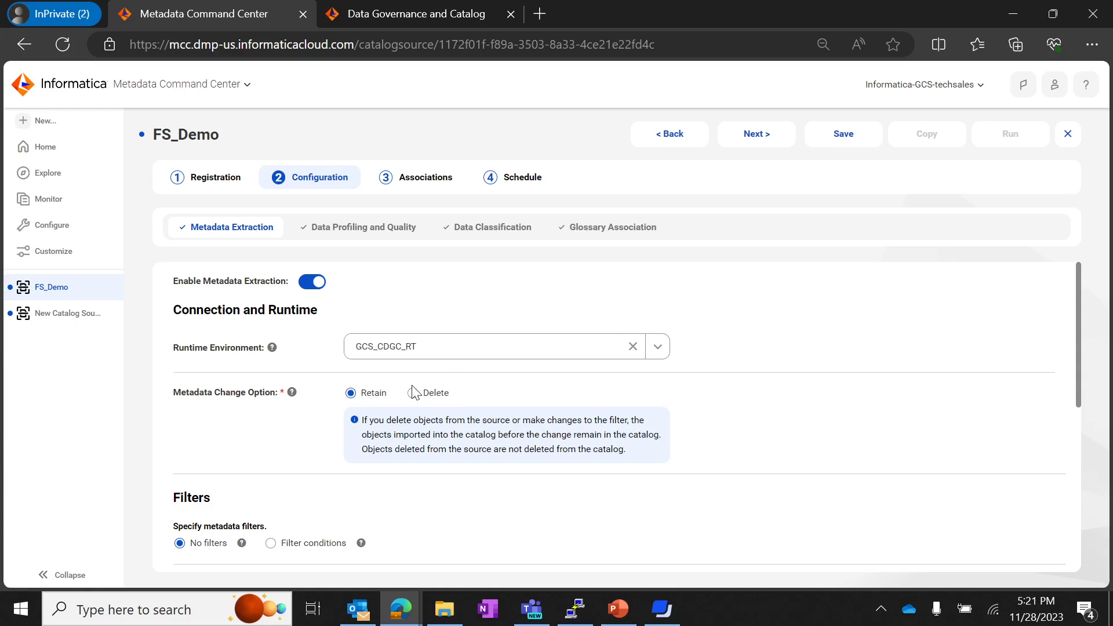
{"action": "scroll", "coordinate": [406, 394], "scroll_direction": "down", "scroll_amount": 3}
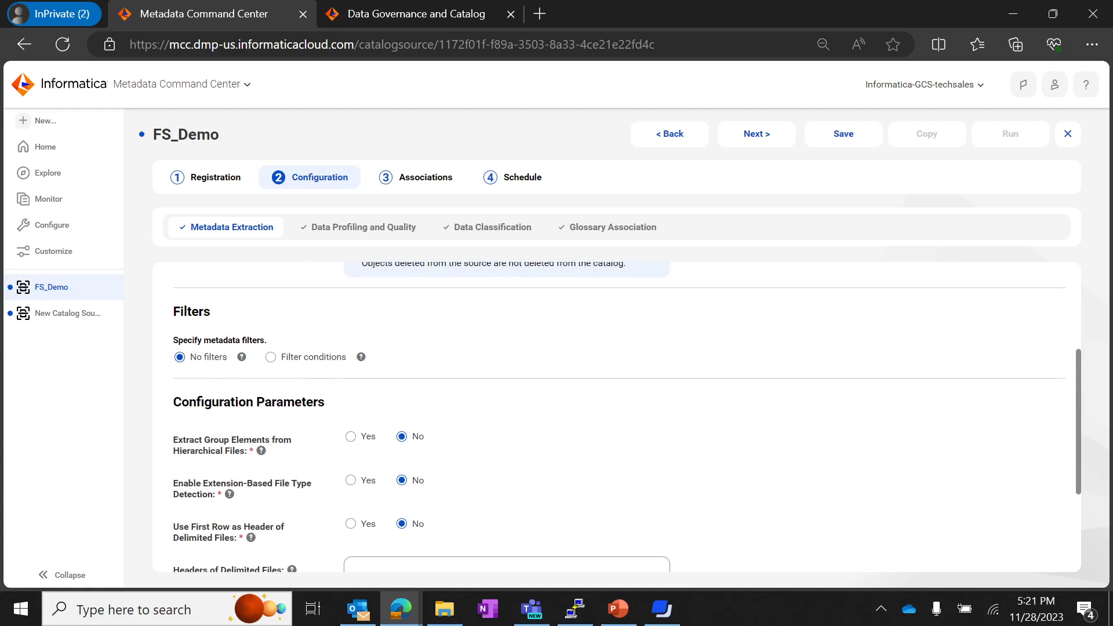
- Try an Include Metadata filter condition on File, then Folder, then revert to No filters
{"action": "left_click", "coordinate": [270, 357]}
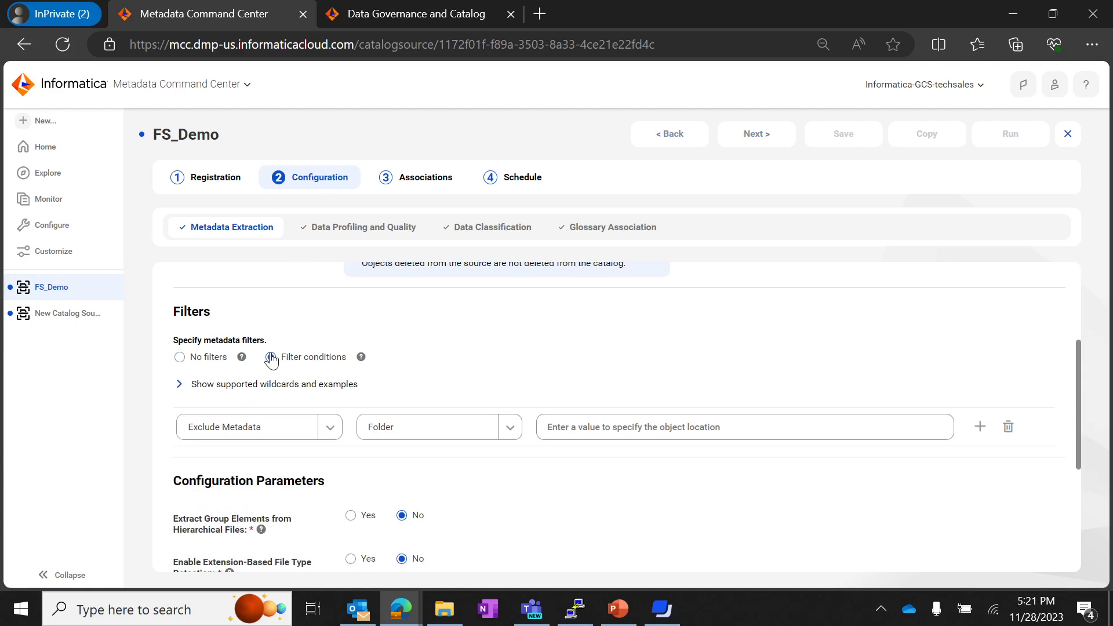
{"action": "left_click", "coordinate": [211, 387]}
{"action": "scroll", "coordinate": [211, 371], "scroll_direction": "down", "scroll_amount": 1}
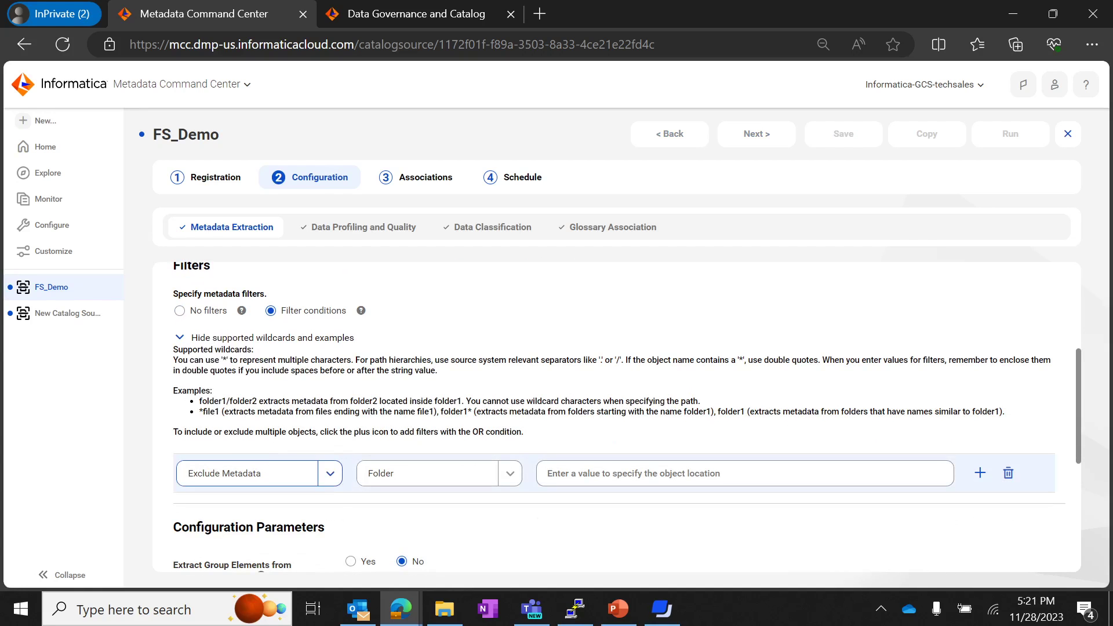
{"action": "left_click", "coordinate": [260, 473]}
{"action": "left_click", "coordinate": [271, 497]}
{"action": "left_click", "coordinate": [406, 473]}
{"action": "left_click", "coordinate": [388, 500]}
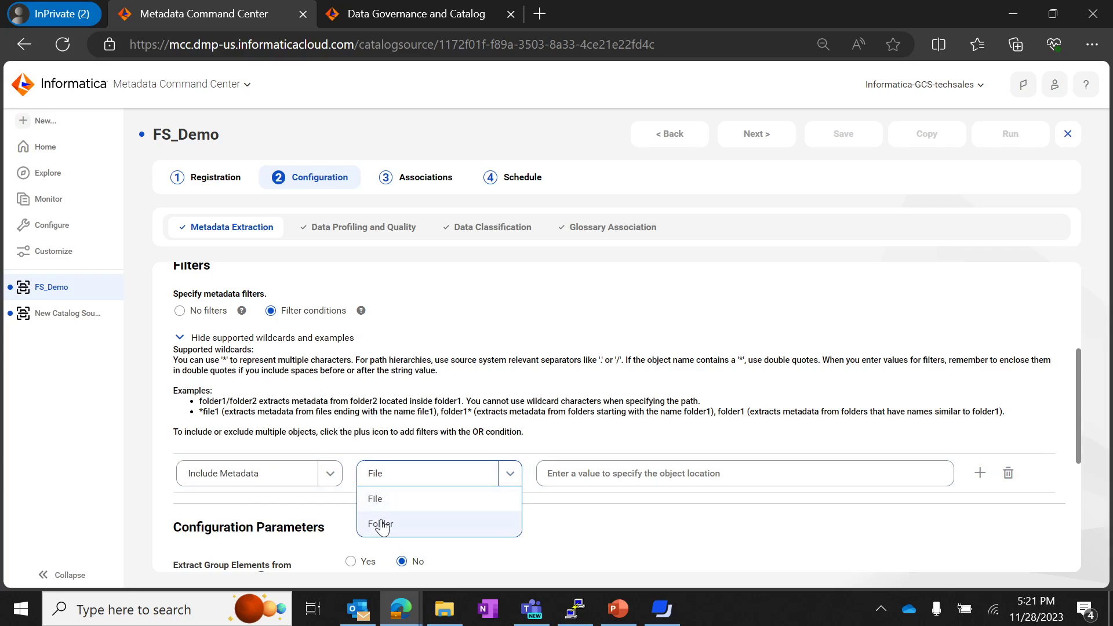
{"action": "left_click", "coordinate": [383, 523]}
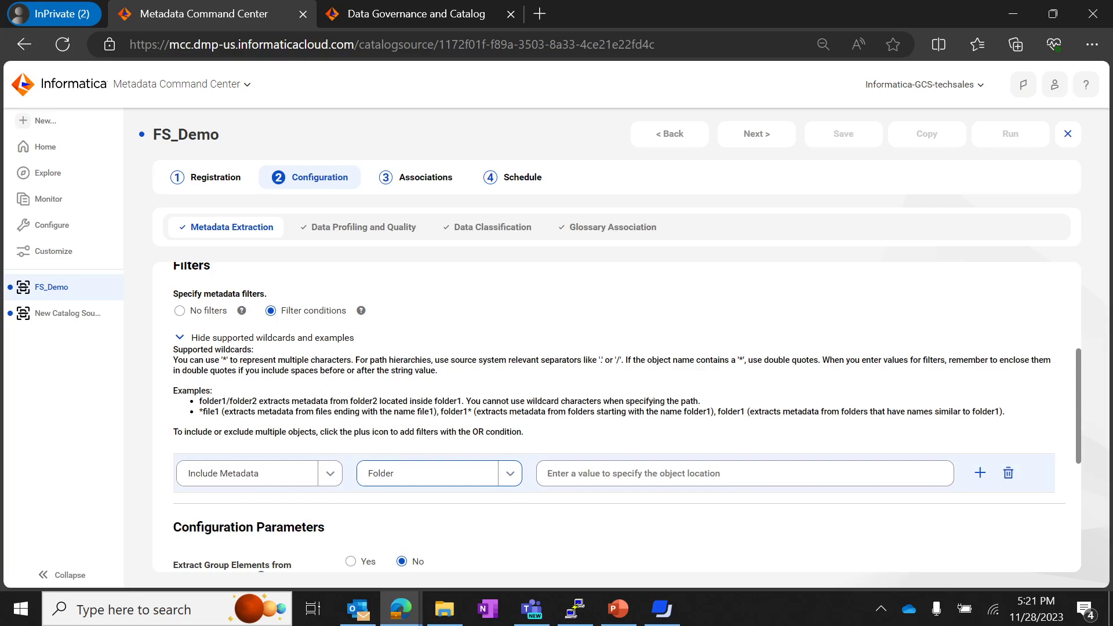
{"action": "left_click", "coordinate": [179, 311]}
{"action": "scroll", "coordinate": [355, 394], "scroll_direction": "down", "scroll_amount": 1}
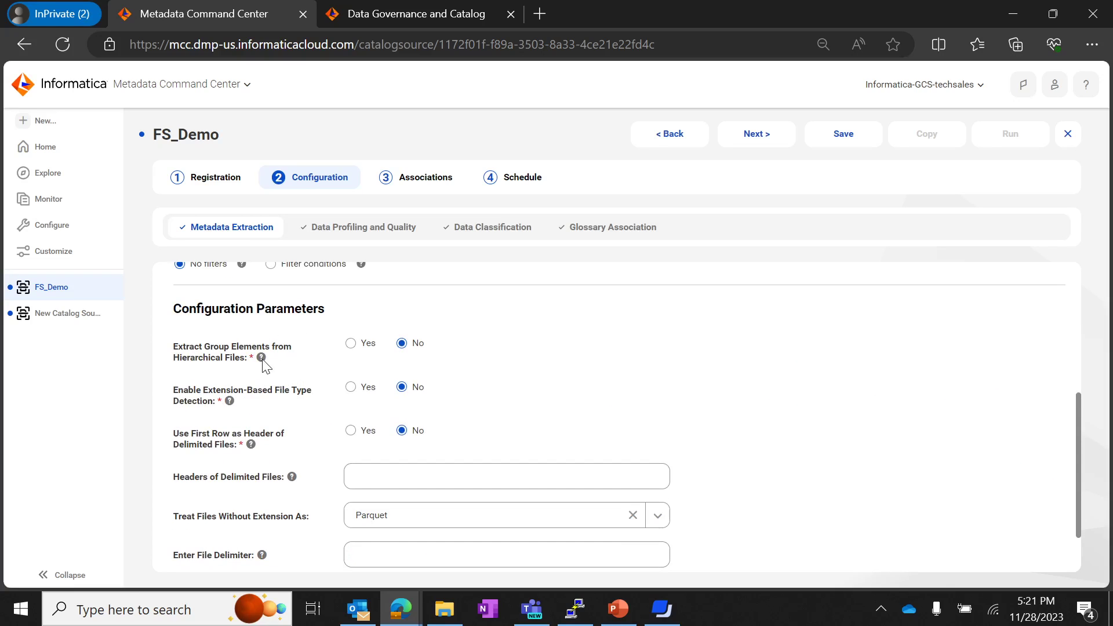
- Read the help tooltips for FS_Demo's Configuration Parameters while scrolling through them
{"action": "mouse_move", "coordinate": [262, 359]}
{"action": "scroll", "coordinate": [342, 374], "scroll_direction": "down", "scroll_amount": 2}
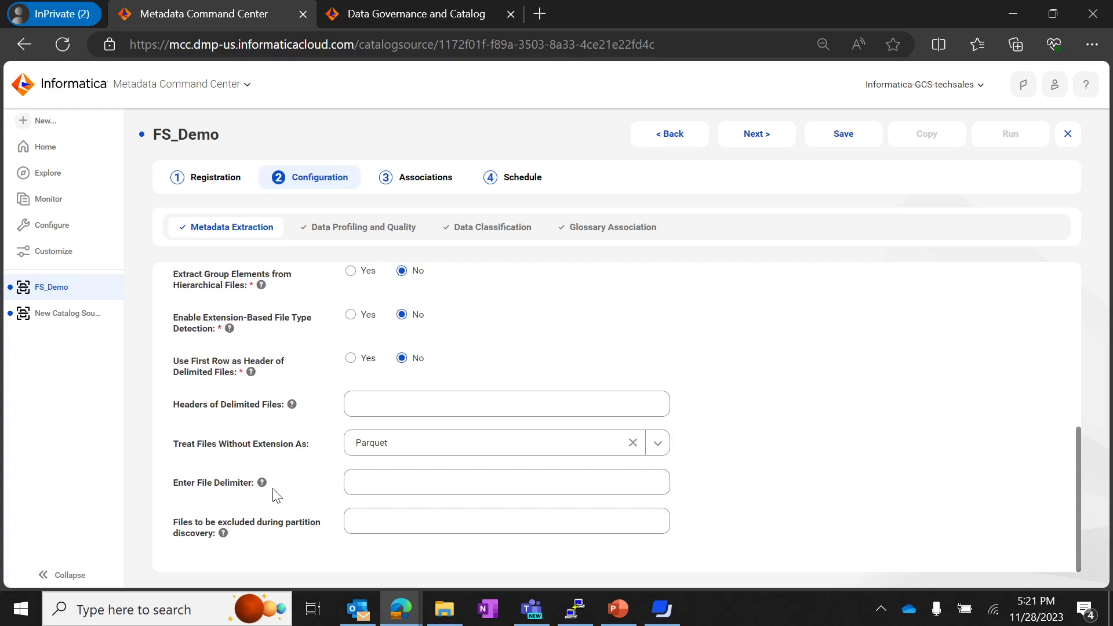
{"action": "mouse_move", "coordinate": [265, 487]}
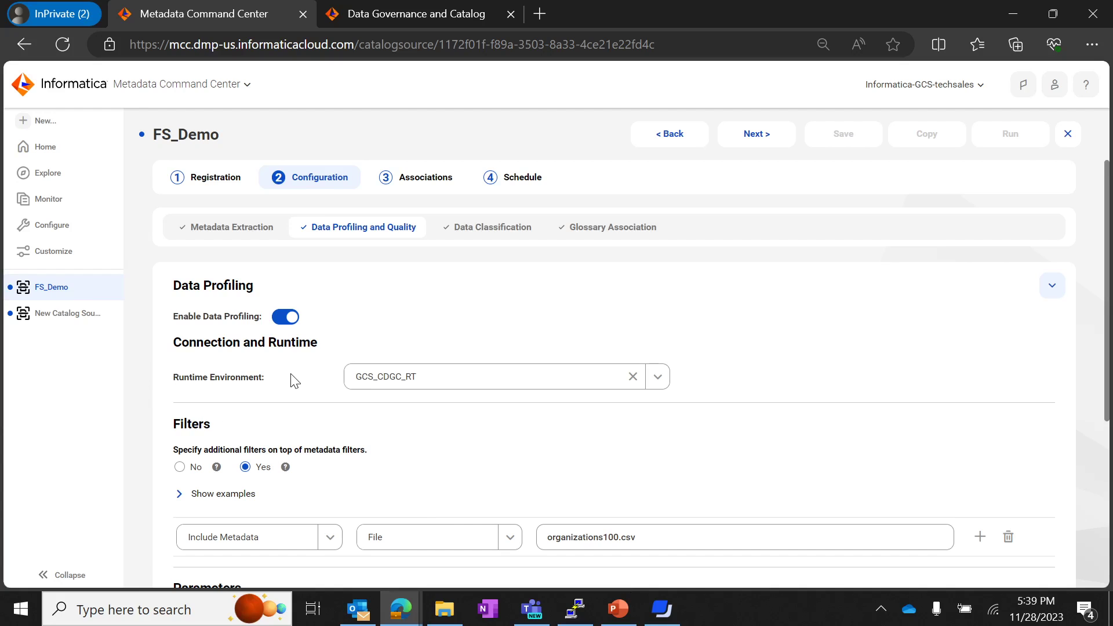
{"action": "scroll", "coordinate": [273, 387], "scroll_direction": "down", "scroll_amount": 1}
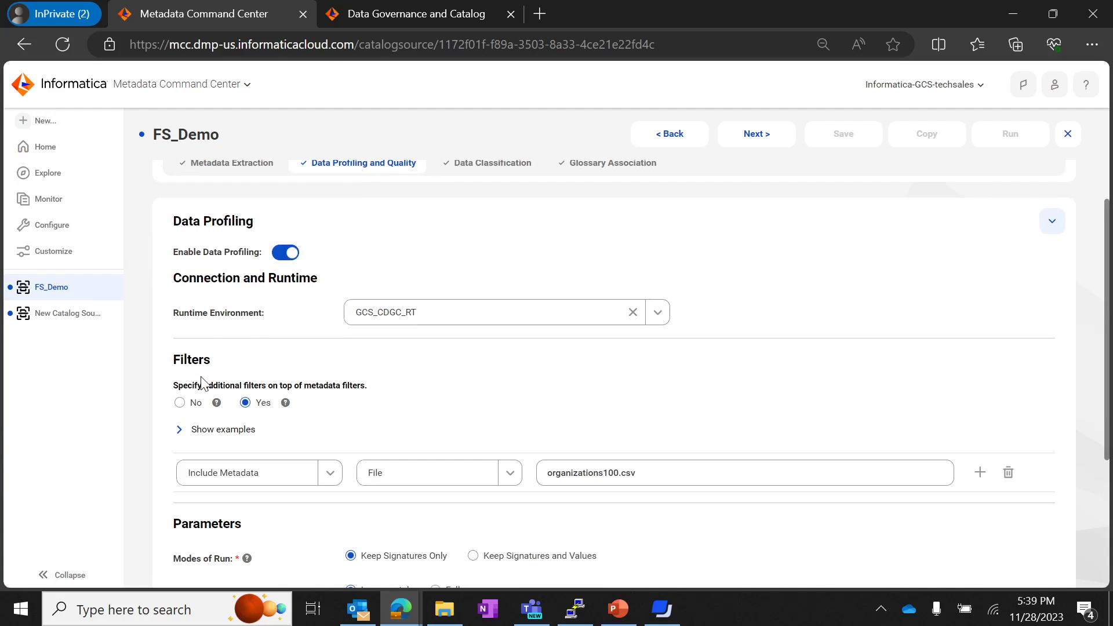
{"action": "scroll", "coordinate": [202, 383], "scroll_direction": "down", "scroll_amount": 1}
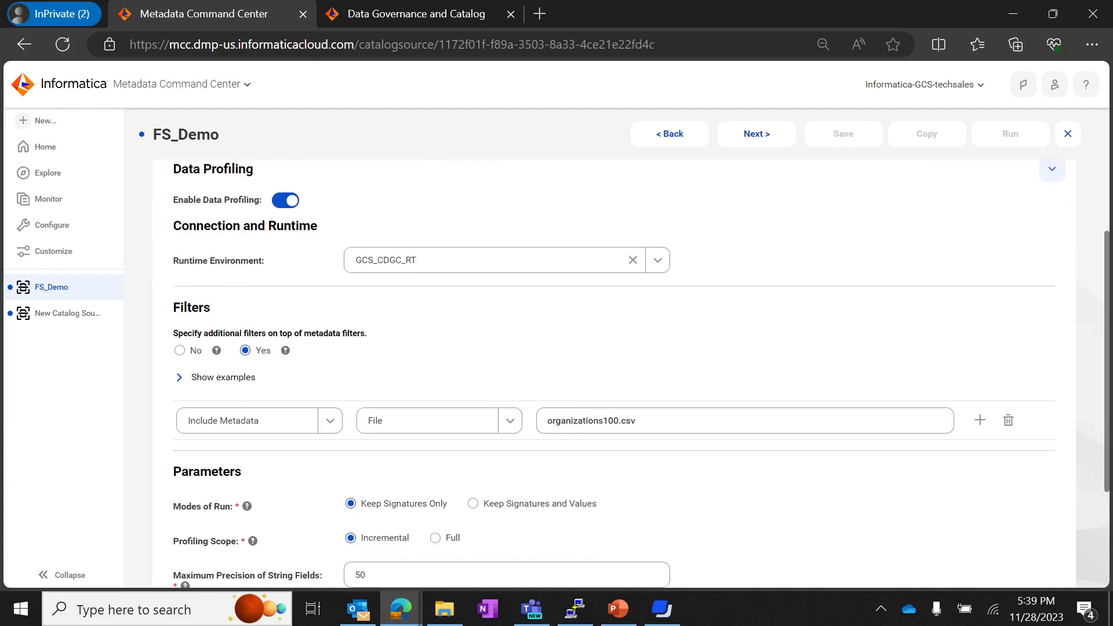
{"action": "left_click", "coordinate": [228, 366]}
{"action": "left_click", "coordinate": [374, 489]}
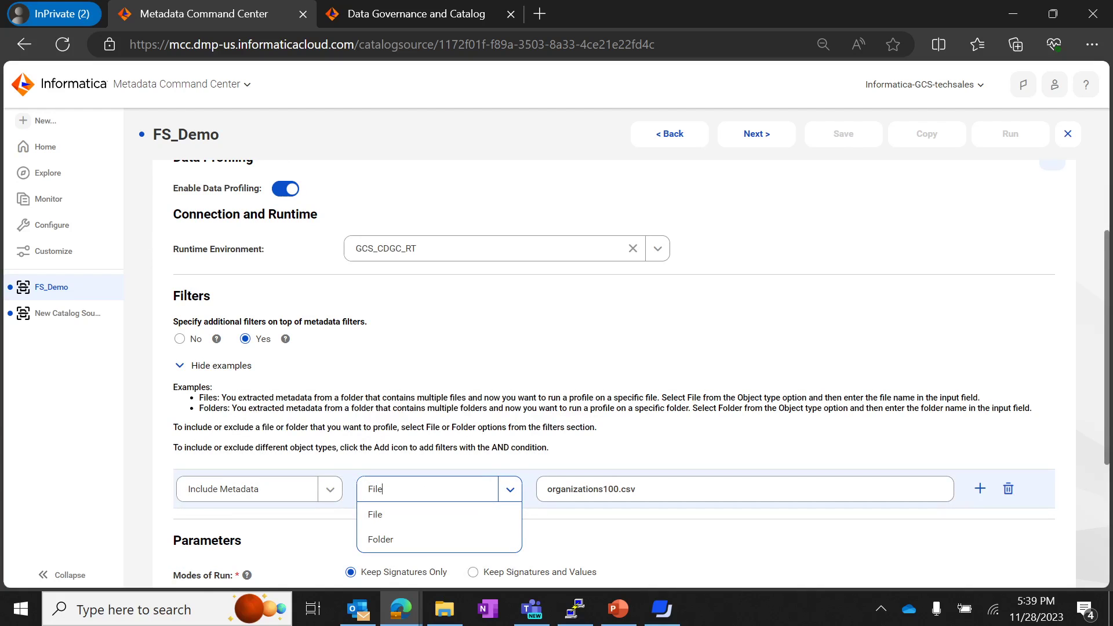
{"action": "left_click", "coordinate": [490, 464]}
{"action": "scroll", "coordinate": [490, 463], "scroll_direction": "down", "scroll_amount": 3}
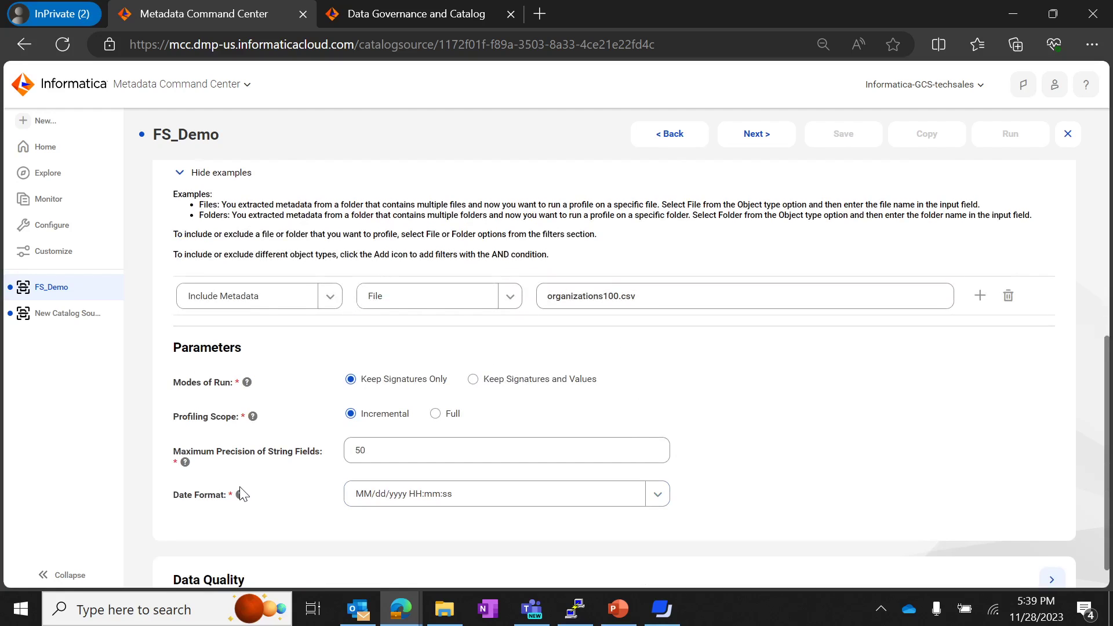
{"action": "mouse_move", "coordinate": [253, 427]}
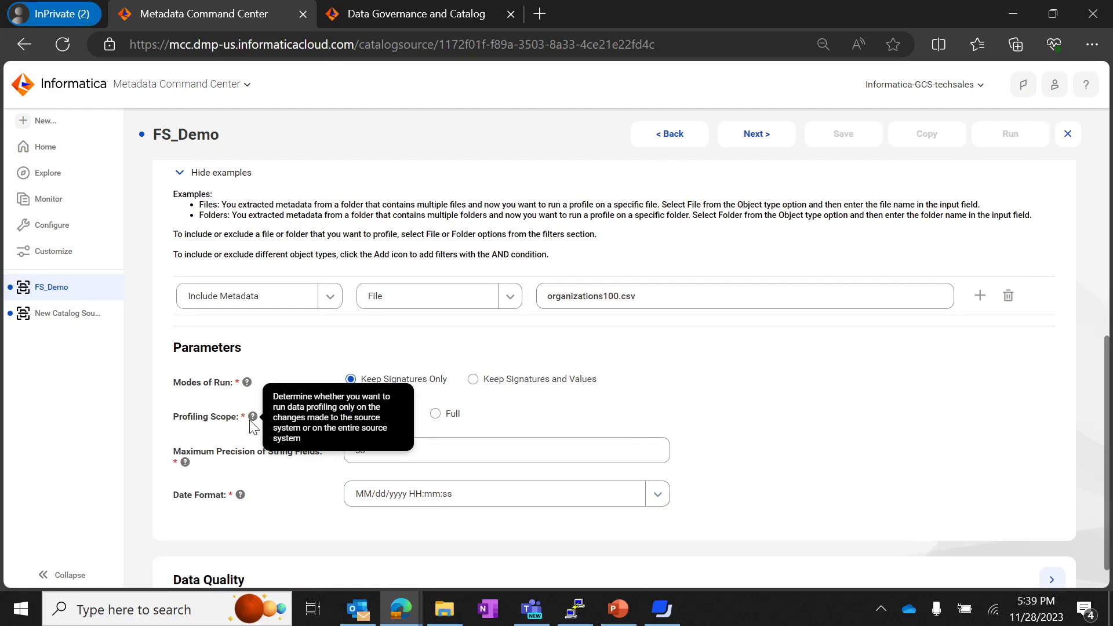
{"action": "scroll", "coordinate": [266, 489], "scroll_direction": "down", "scroll_amount": 1}
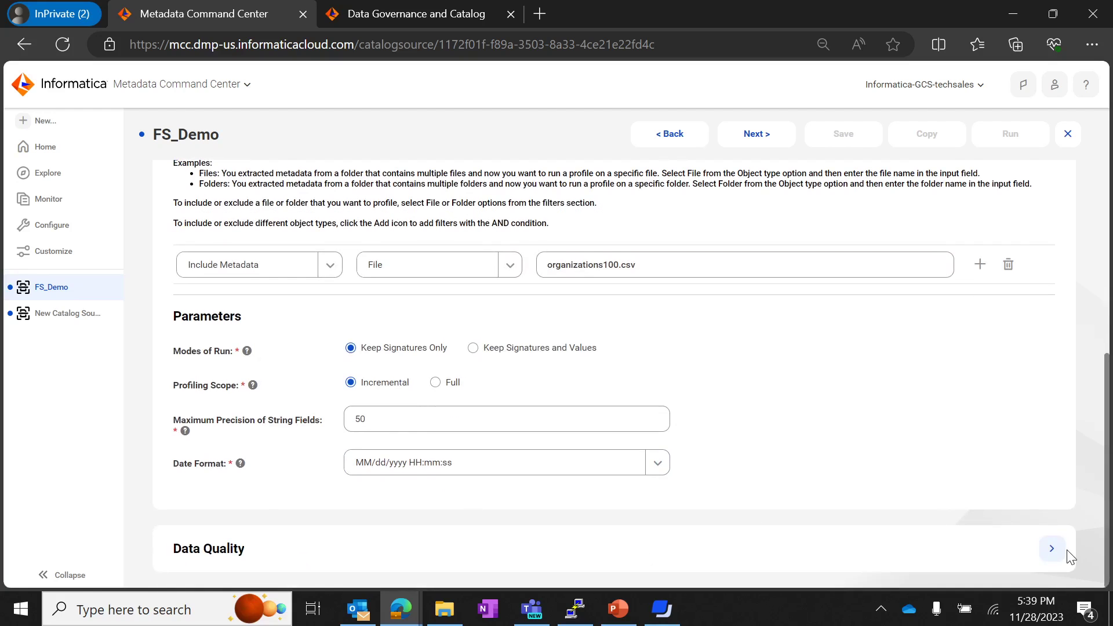
- Enable Data Quality for FS_Demo with automation on Data Elements linked with Business Dataset
{"action": "left_click", "coordinate": [1052, 548]}
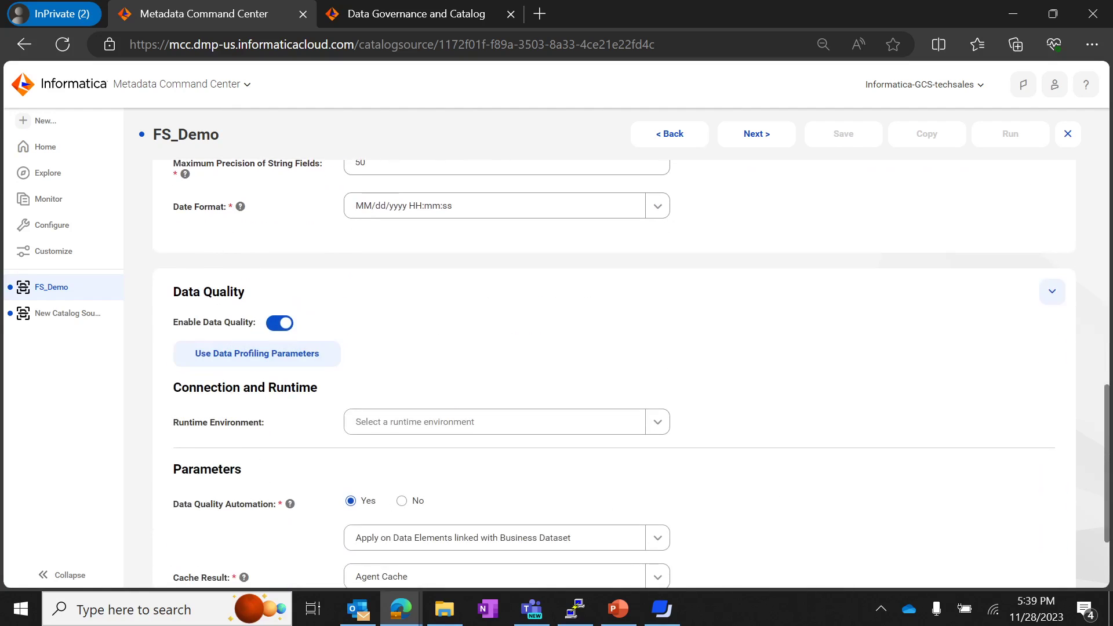
{"action": "left_click", "coordinate": [398, 415]}
{"action": "left_click", "coordinate": [398, 412]}
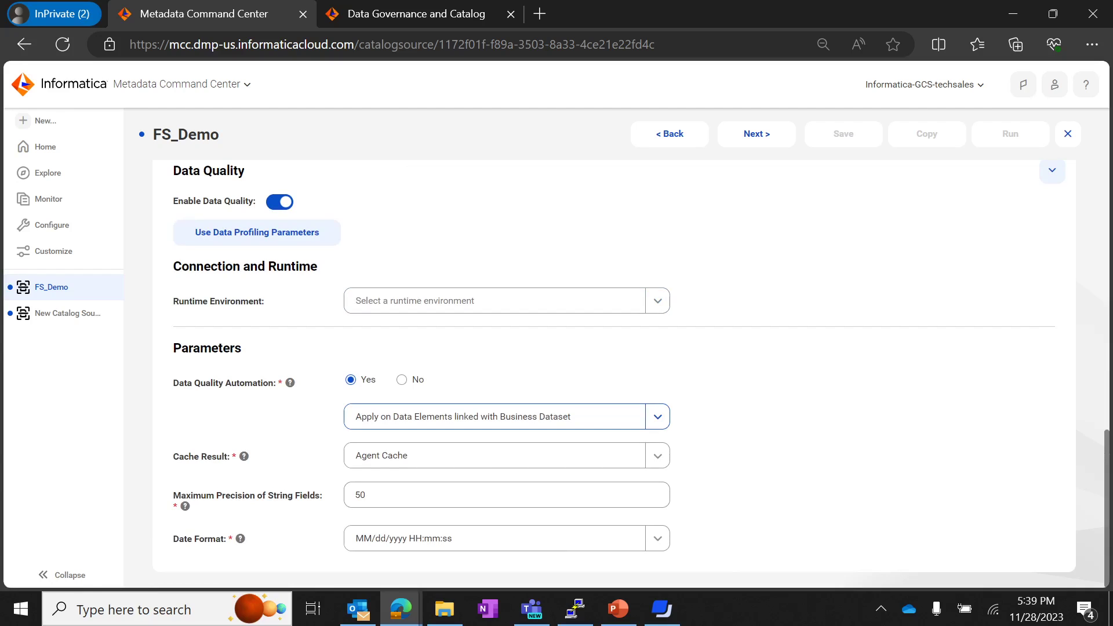
{"action": "scroll", "coordinate": [481, 390], "scroll_direction": "up", "scroll_amount": 15}
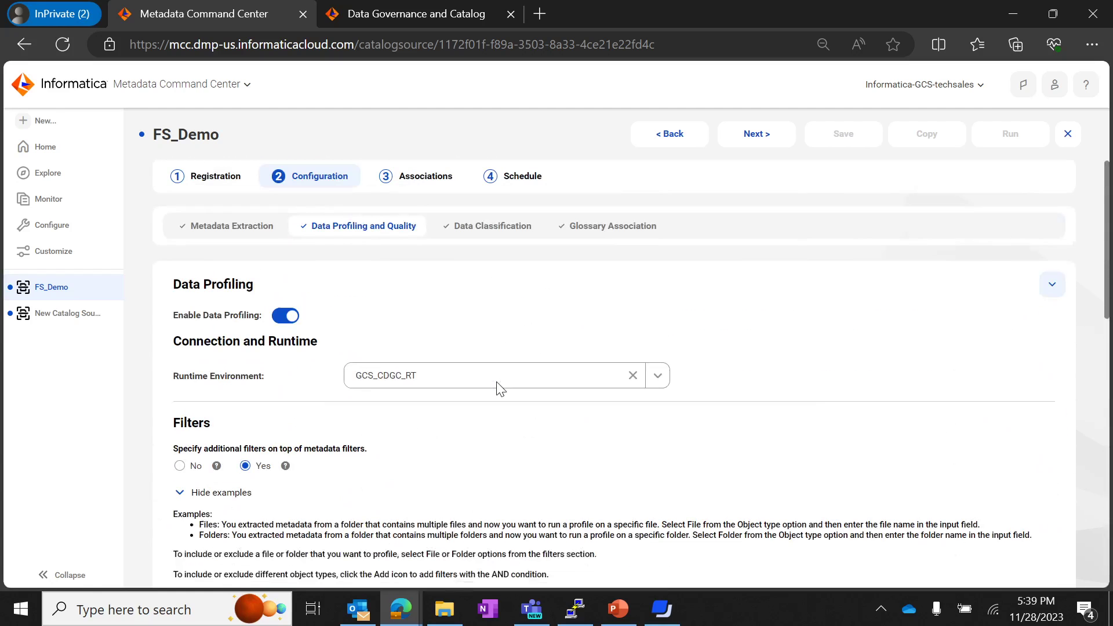
- Show FS_Demo's Data Classification settings, with CLAIRE-generated classifications enabled
{"action": "left_click", "coordinate": [449, 231]}
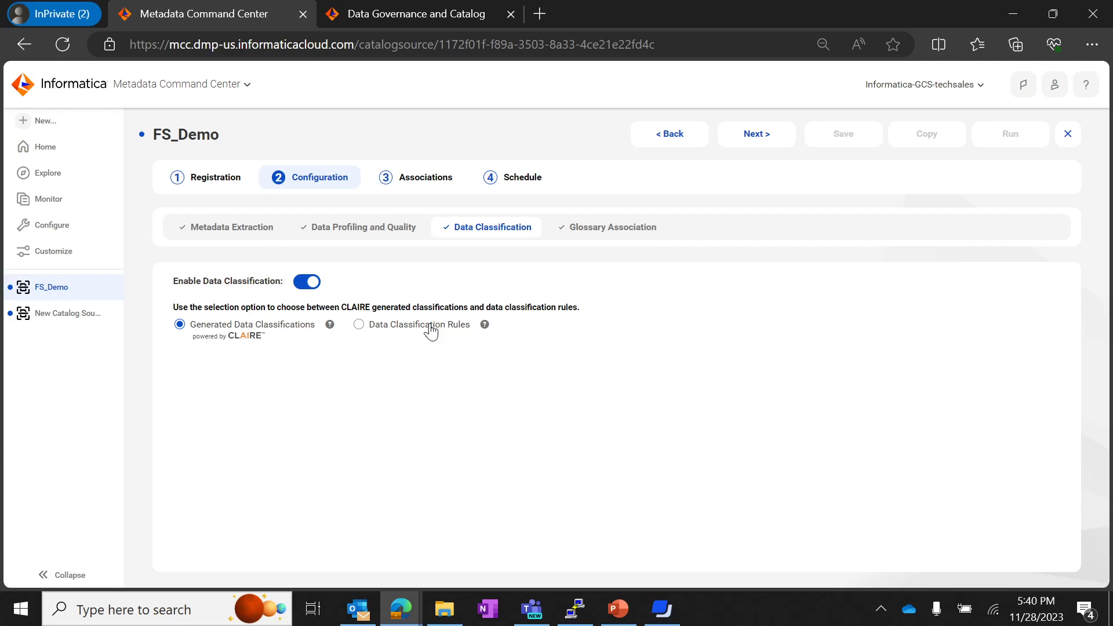
- In Glossary Association, lower the auto-acceptance confidence score threshold from 89% to 82%
{"action": "left_click", "coordinate": [575, 232]}
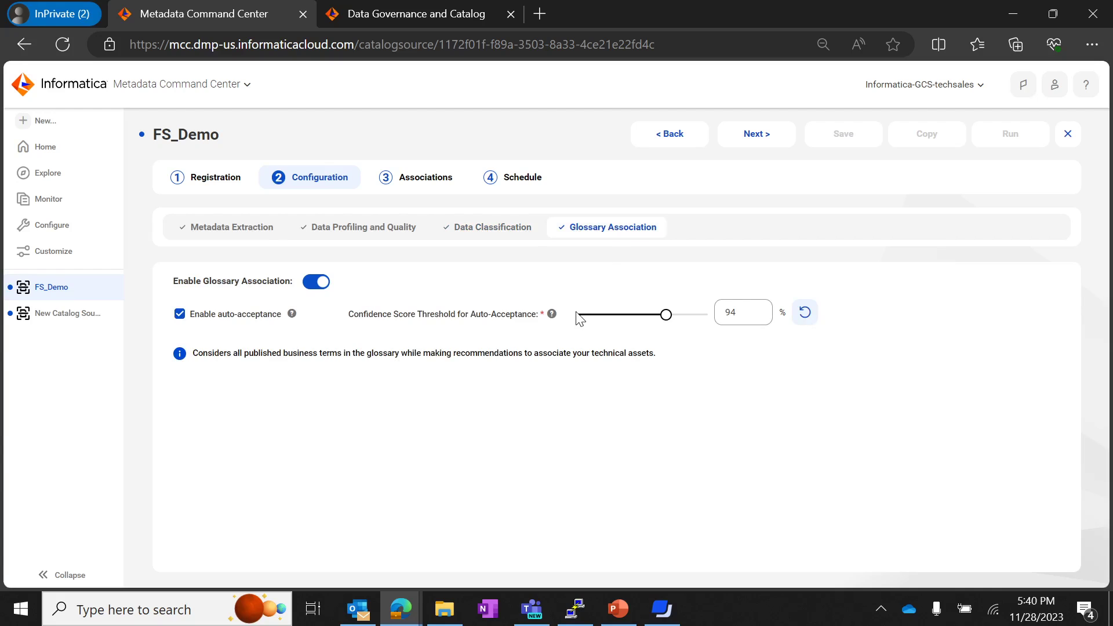
{"action": "left_click_drag", "start_coordinate": [666, 314], "coordinate": [702, 316]}
{"action": "left_click_drag", "start_coordinate": [702, 316], "coordinate": [596, 316]}
- Turn off Assign Stakeholders and advance to the Schedule step, leaving Run on schedule off
{"action": "left_click", "coordinate": [735, 140]}
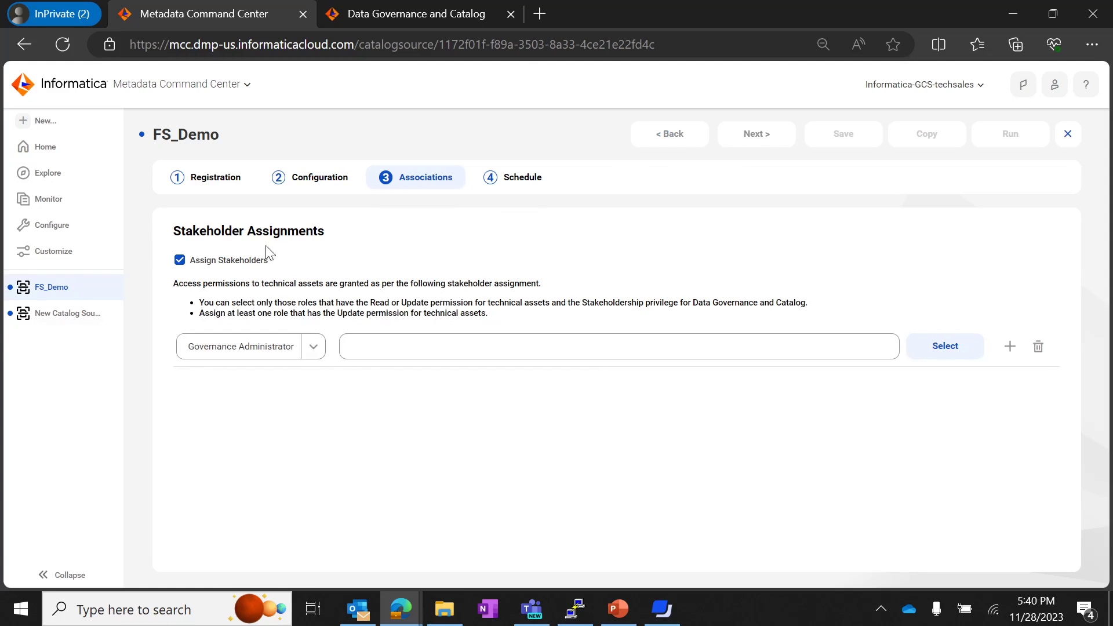
{"action": "left_click", "coordinate": [179, 261]}
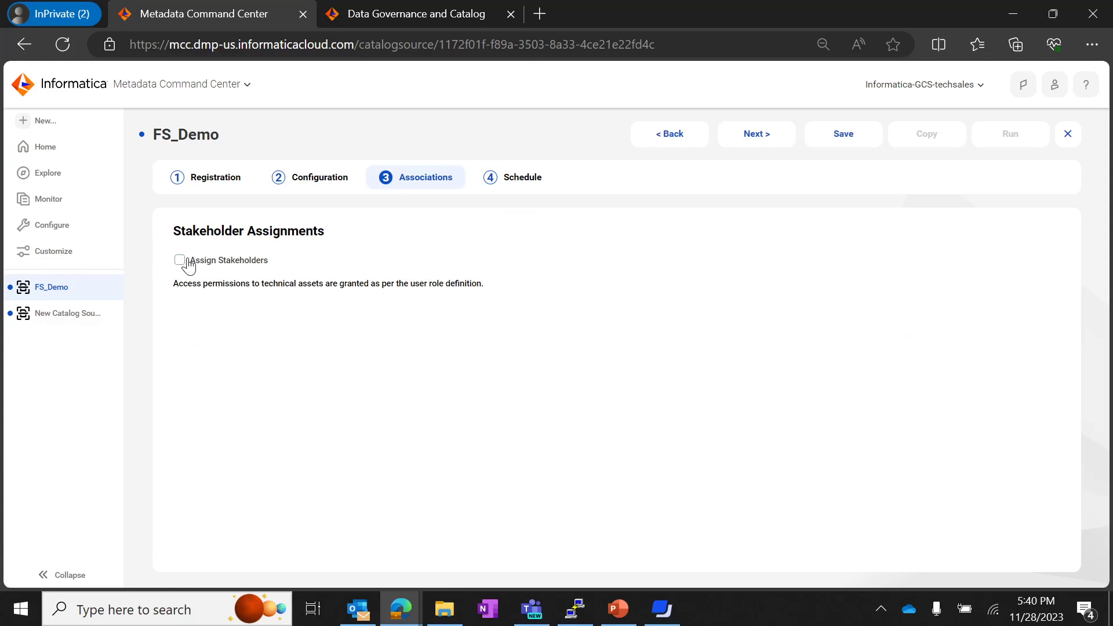
{"action": "left_click", "coordinate": [538, 185]}
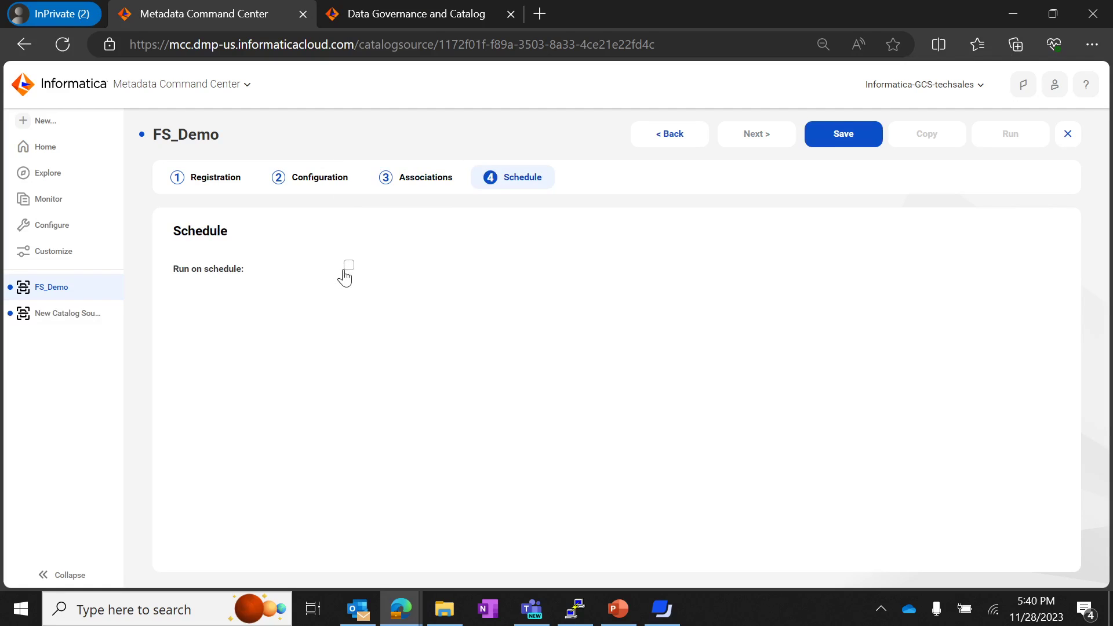
{"action": "key", "text": "Tab"}
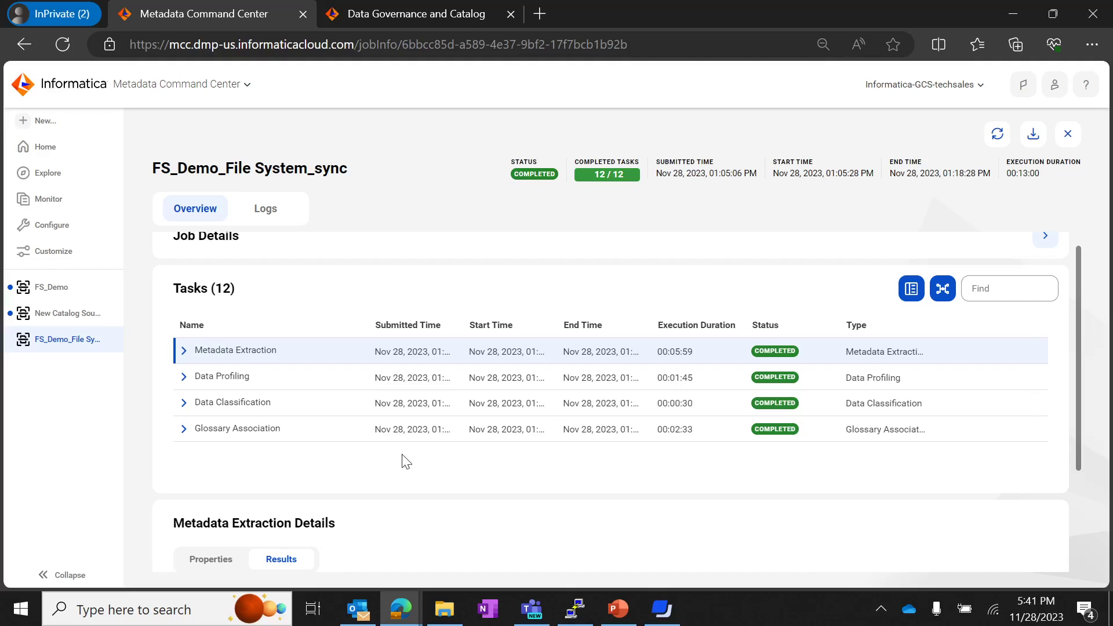
- Scroll the completed FS_Demo_File System_sync job down to its Metadata Extraction Details counts
{"action": "scroll", "coordinate": [410, 348], "scroll_direction": "up", "scroll_amount": 1}
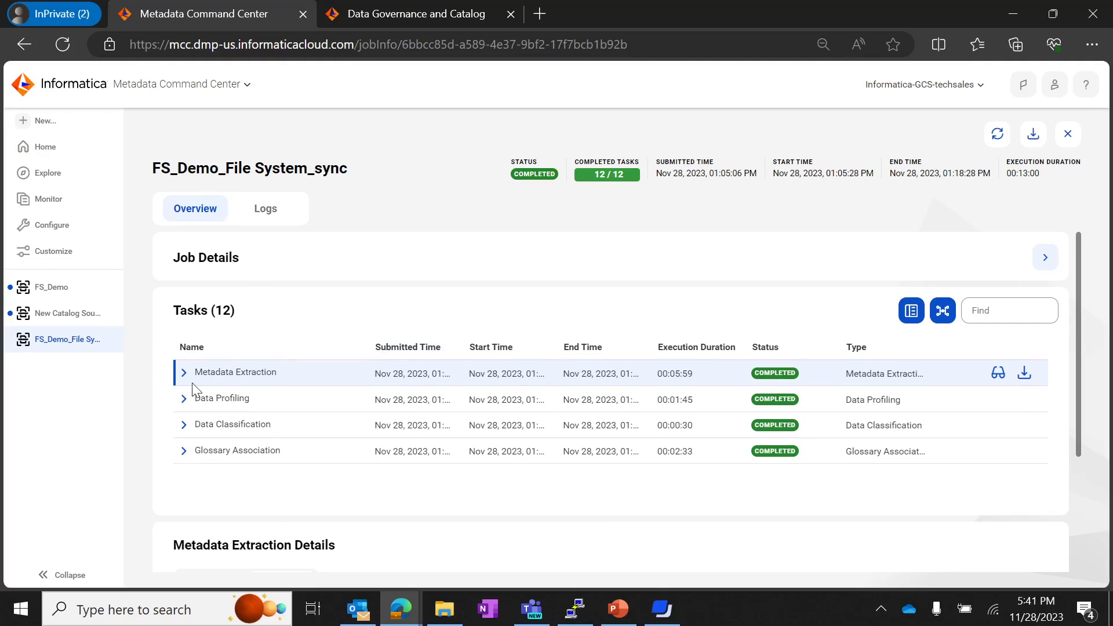
{"action": "scroll", "coordinate": [221, 399], "scroll_direction": "down", "scroll_amount": 1}
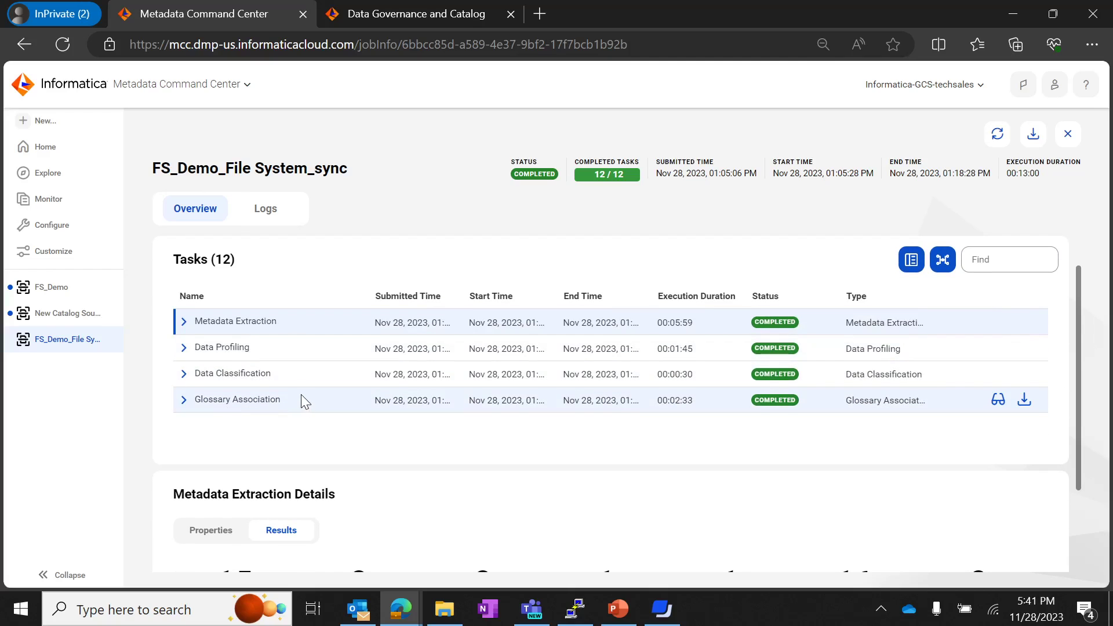
{"action": "scroll", "coordinate": [356, 381], "scroll_direction": "down", "scroll_amount": 2}
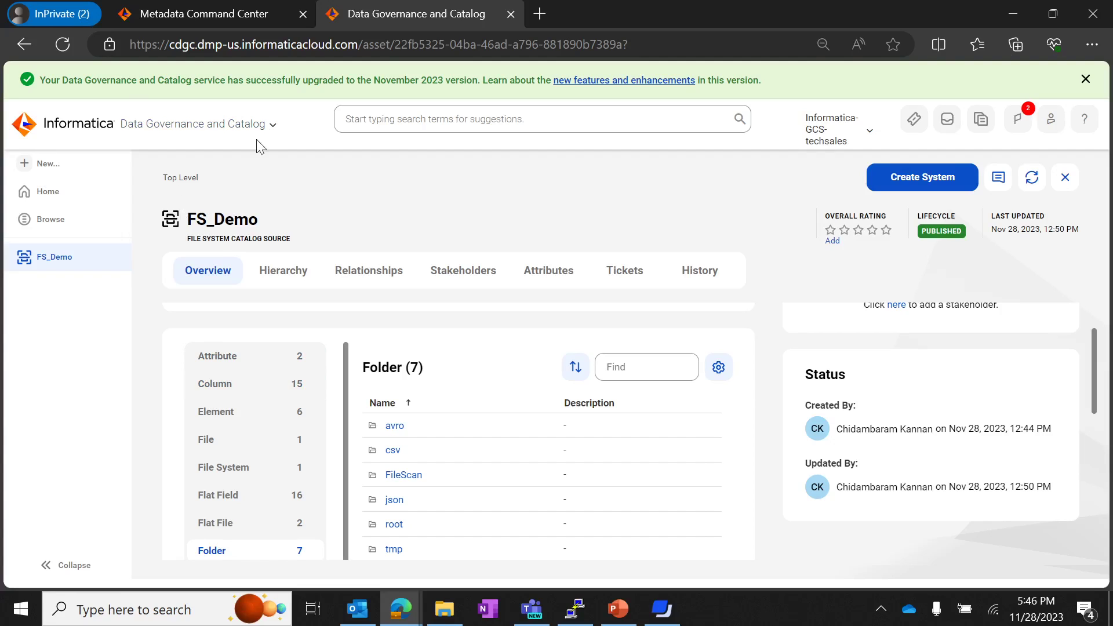
- Scroll the FS_Demo overview in Data Governance and Catalog down to its seven-folder list
{"action": "scroll", "coordinate": [326, 405], "scroll_direction": "up", "scroll_amount": 2}
{"action": "scroll", "coordinate": [326, 406], "scroll_direction": "down", "scroll_amount": 1}
{"action": "scroll", "coordinate": [222, 500], "scroll_direction": "down", "scroll_amount": 1}
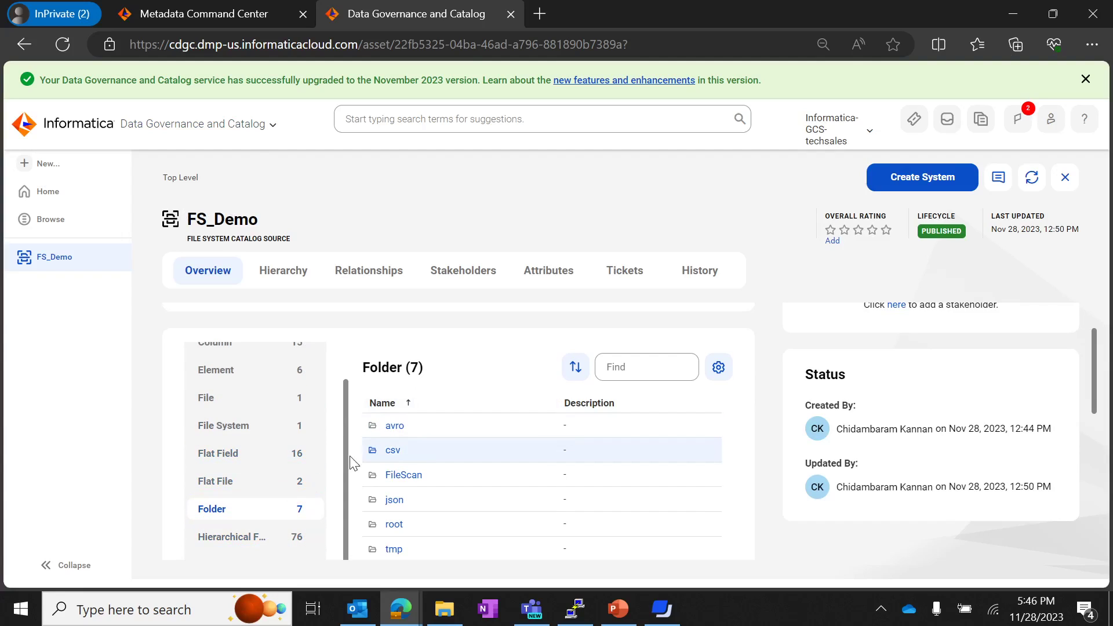
{"action": "scroll", "coordinate": [450, 446], "scroll_direction": "down", "scroll_amount": 2}
- Browse the txt_tsv_xml_xsd_xls_xlsx folder asset, then return to the FS_Demo overview
{"action": "left_click", "coordinate": [407, 499]}
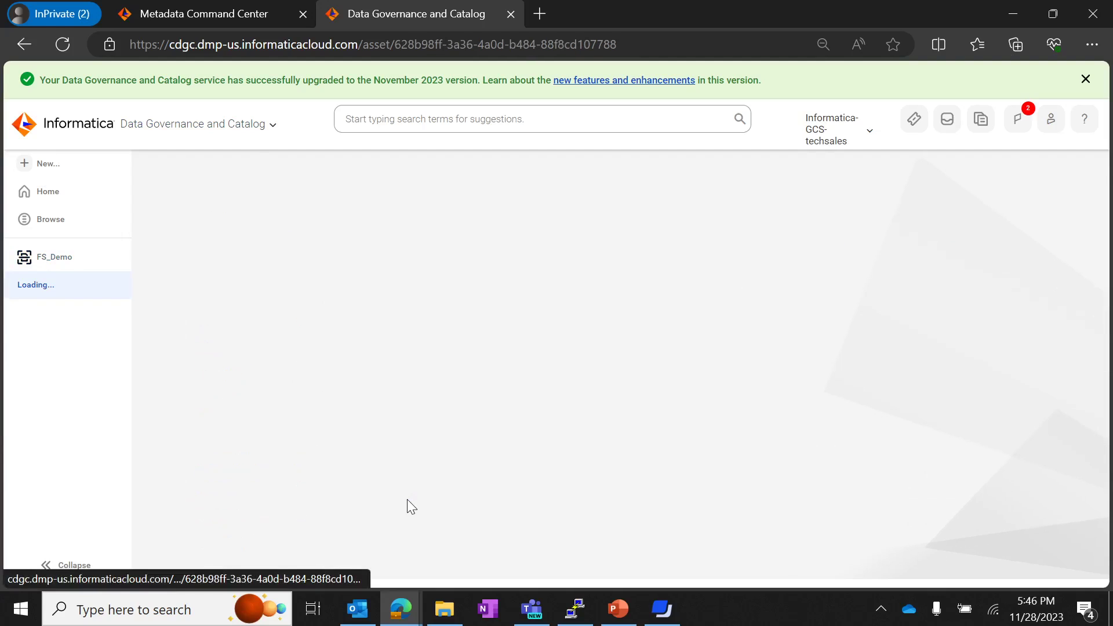
{"action": "scroll", "coordinate": [460, 362], "scroll_direction": "down", "scroll_amount": 1}
{"action": "scroll", "coordinate": [461, 362], "scroll_direction": "down", "scroll_amount": 2}
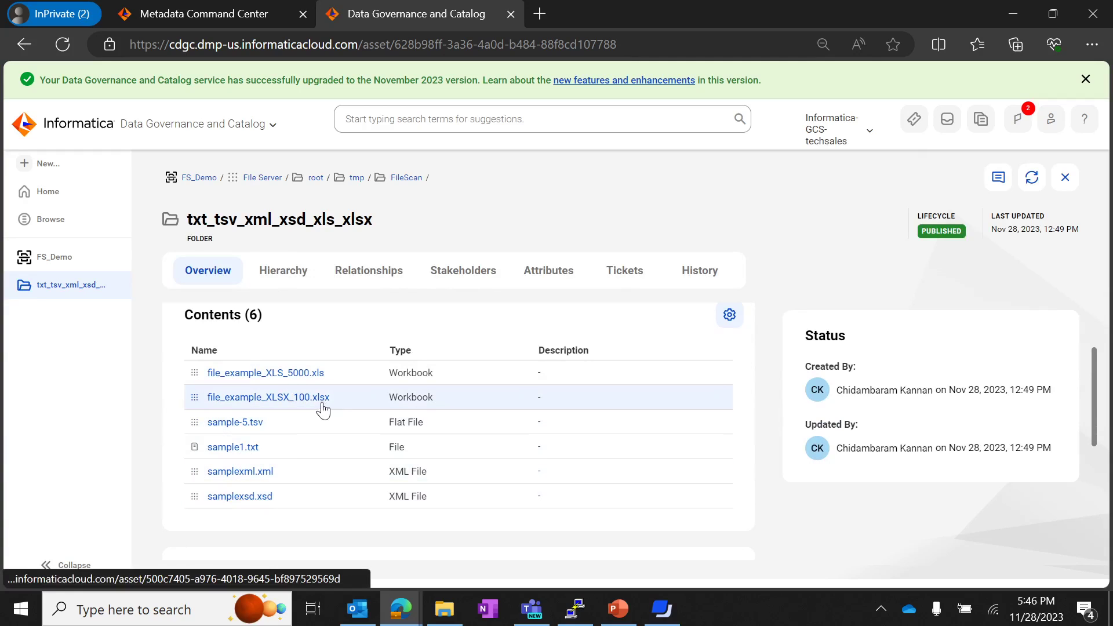
{"action": "left_click", "coordinate": [58, 262]}
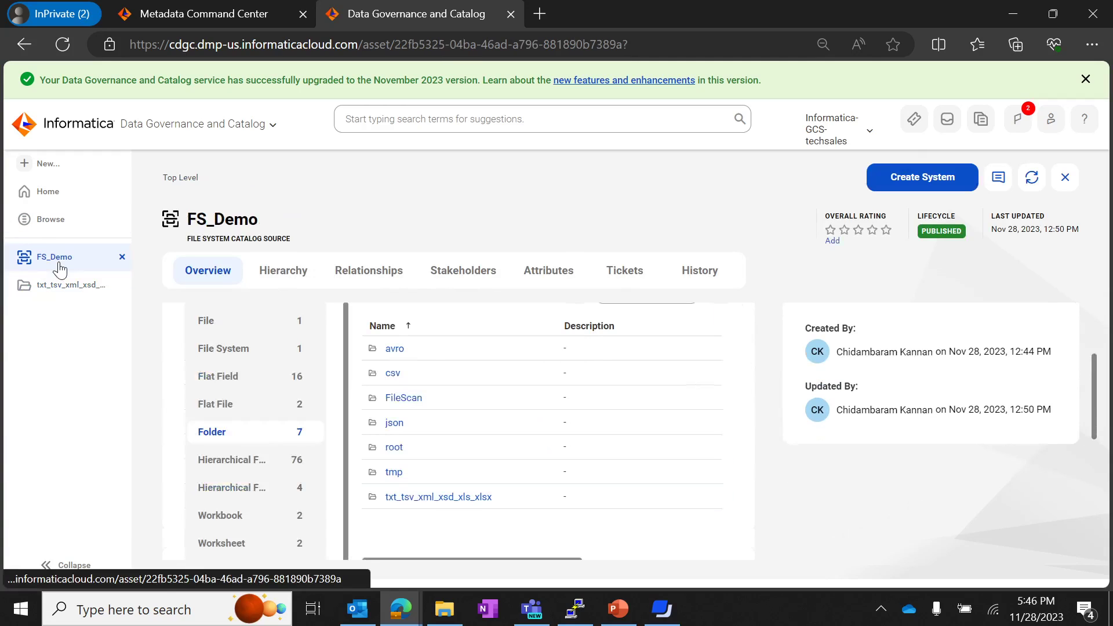
{"action": "scroll", "coordinate": [406, 436], "scroll_direction": "up", "scroll_amount": 1}
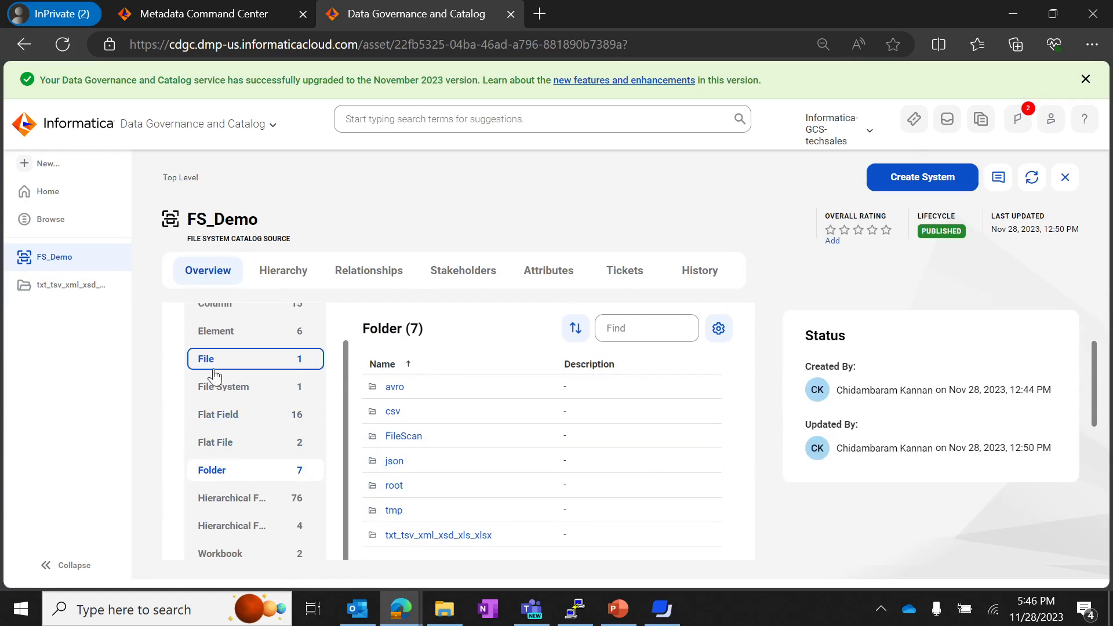
- Filter to the 76 hierarchical fields and 4 hierarchical files, and inspect parquet_partition
{"action": "left_click", "coordinate": [248, 501]}
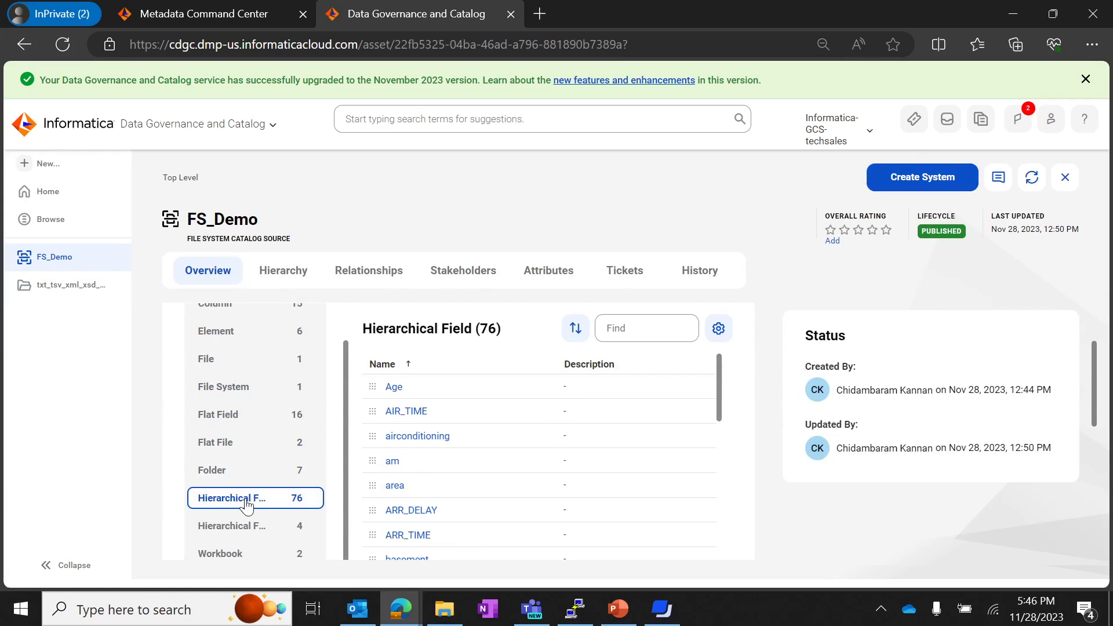
{"action": "left_click", "coordinate": [246, 522]}
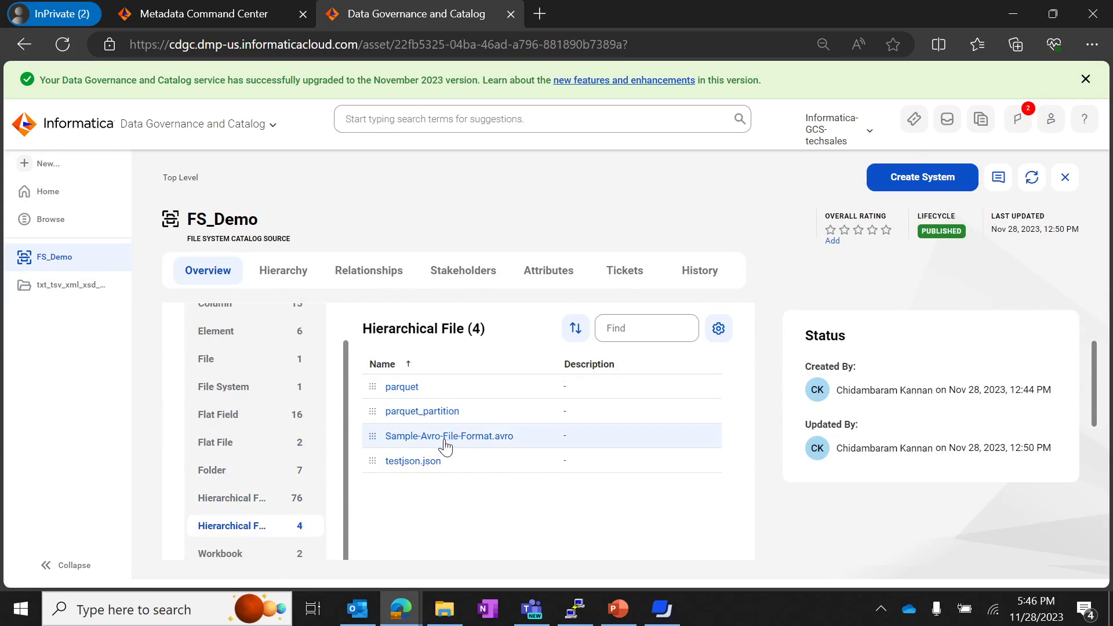
{"action": "left_click", "coordinate": [434, 412]}
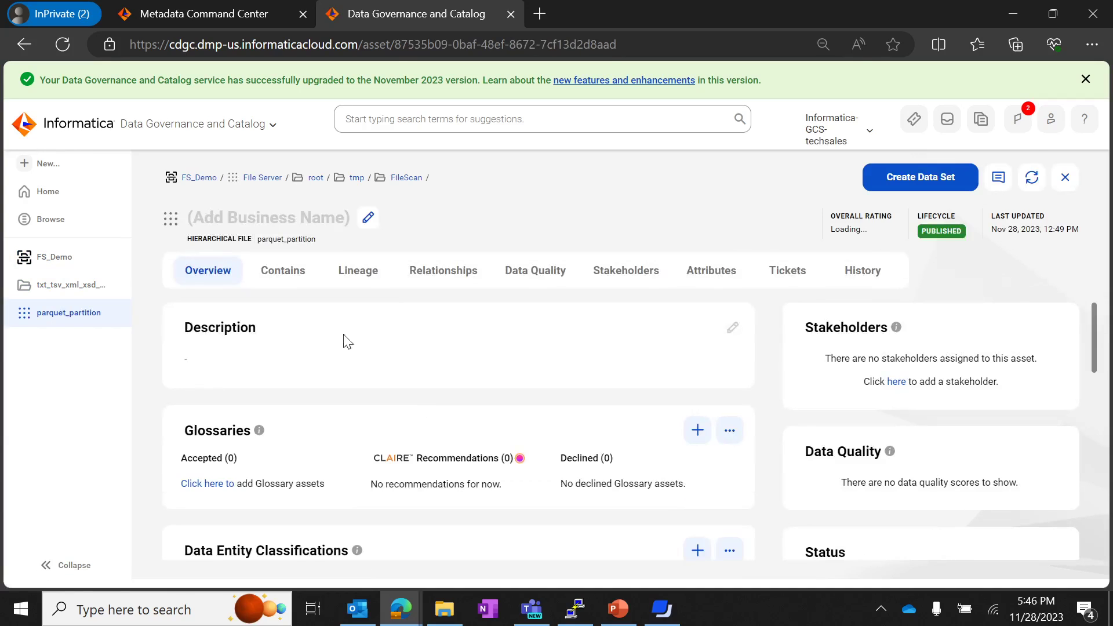
{"action": "scroll", "coordinate": [377, 520], "scroll_direction": "down", "scroll_amount": 8}
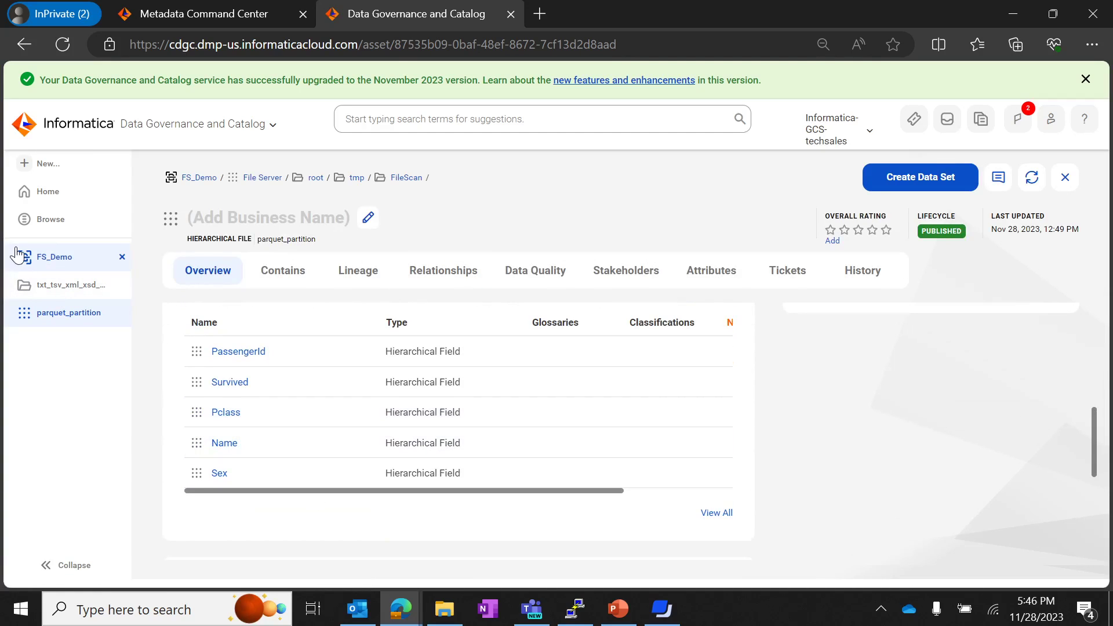
{"action": "left_click", "coordinate": [52, 262]}
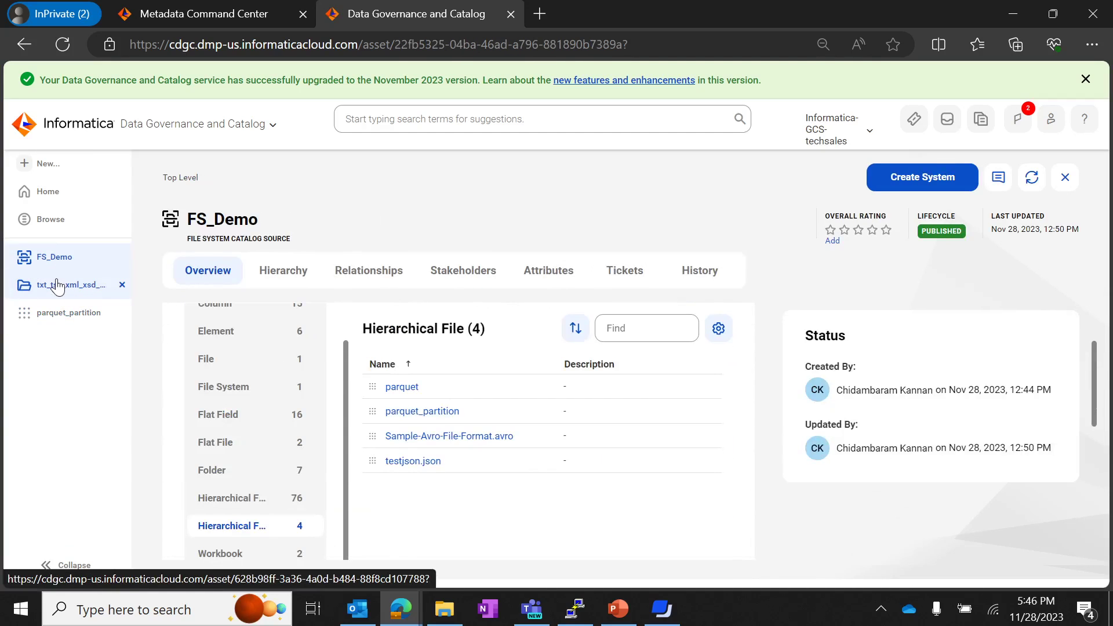
{"action": "left_click", "coordinate": [57, 287]}
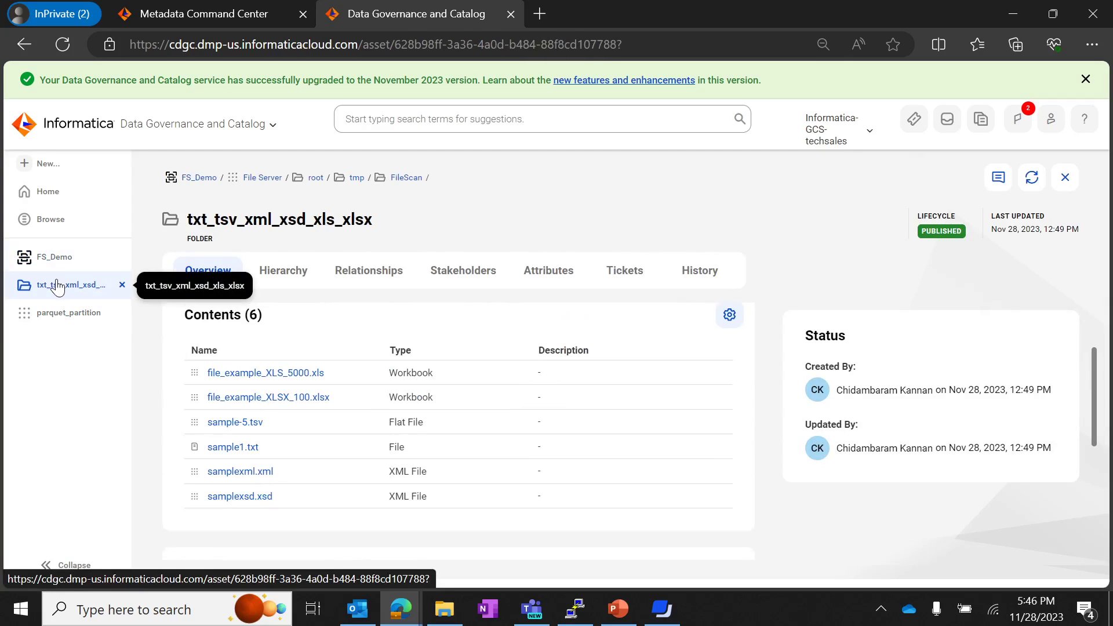
{"action": "left_click", "coordinate": [60, 259]}
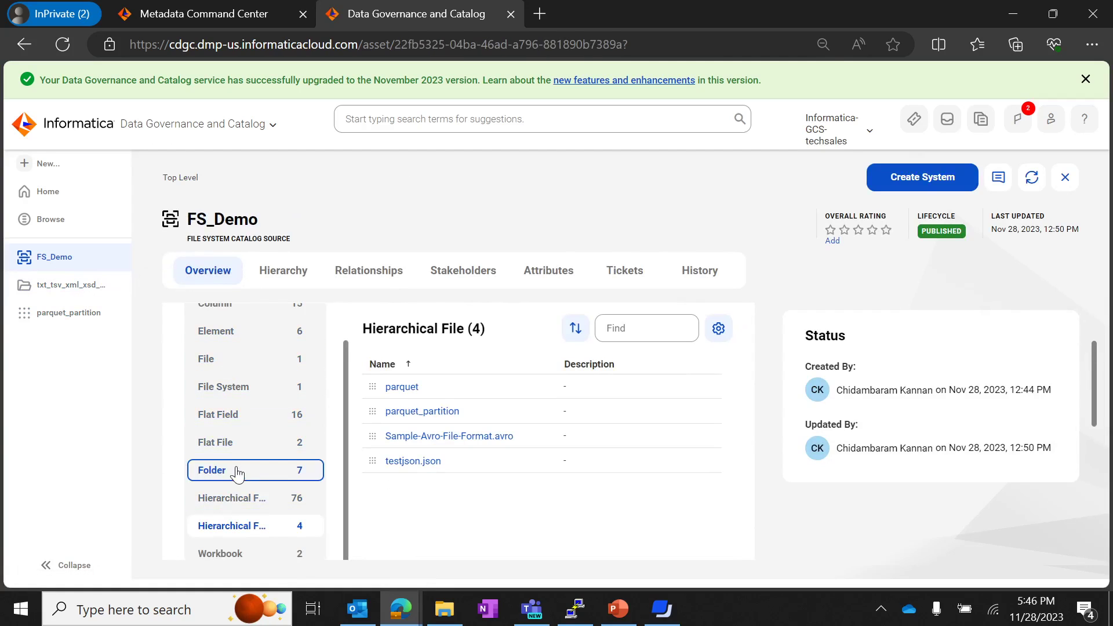
- Open the organizations100.csv flat file from FS_Demo's csv folder
{"action": "left_click", "coordinate": [284, 466]}
{"action": "left_click", "coordinate": [392, 415]}
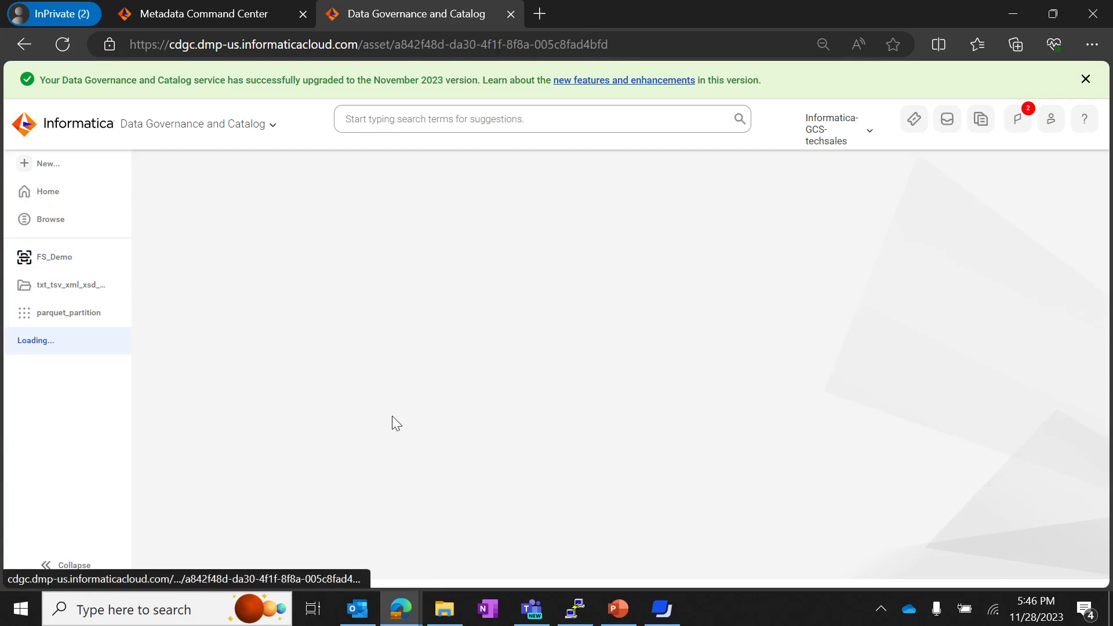
{"action": "left_click", "coordinate": [245, 488]}
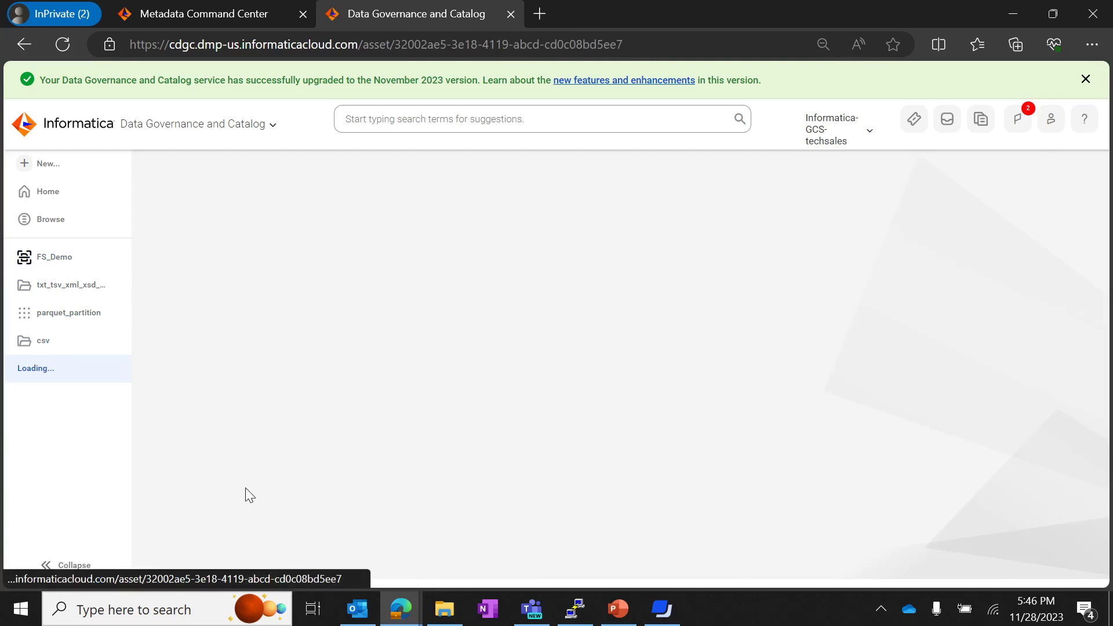
{"action": "scroll", "coordinate": [489, 340], "scroll_direction": "down", "scroll_amount": 7}
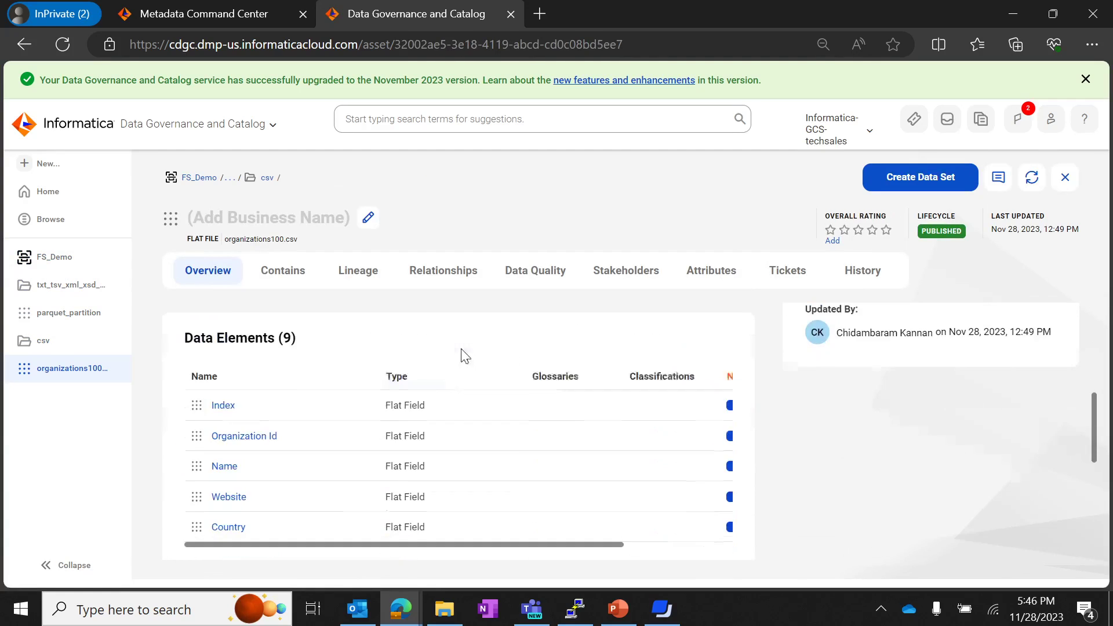
- Review the Organization Id field's profiling results and its Organization Identifier classification
{"action": "left_click", "coordinate": [226, 422]}
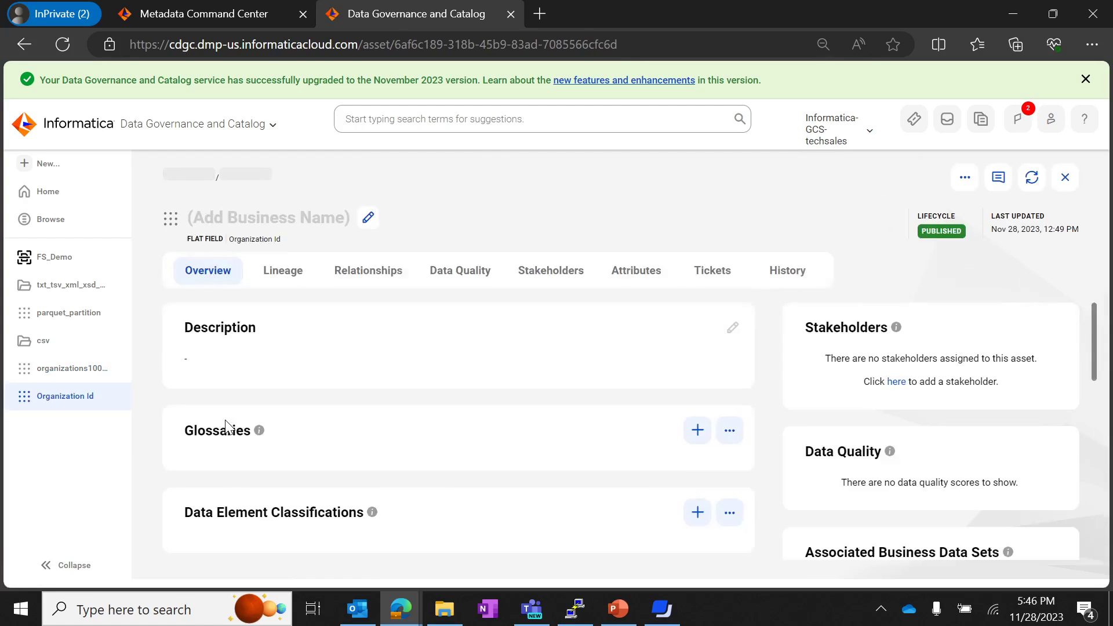
{"action": "scroll", "coordinate": [556, 333], "scroll_direction": "down", "scroll_amount": 7}
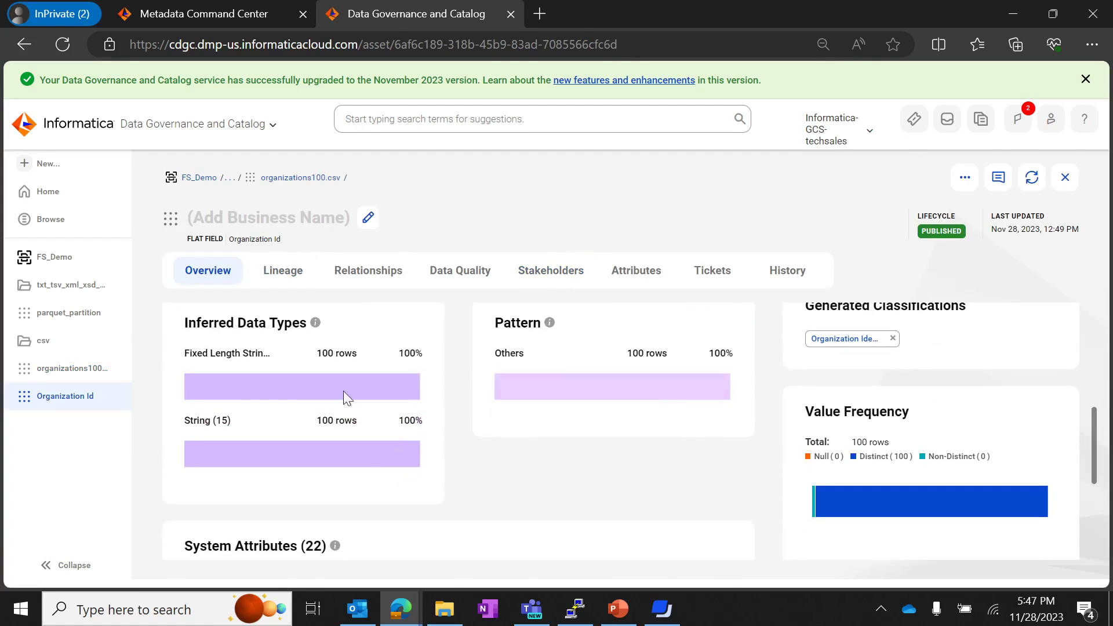
{"action": "scroll", "coordinate": [571, 382], "scroll_direction": "down", "scroll_amount": 1}
{"action": "scroll", "coordinate": [574, 386], "scroll_direction": "down", "scroll_amount": 4}
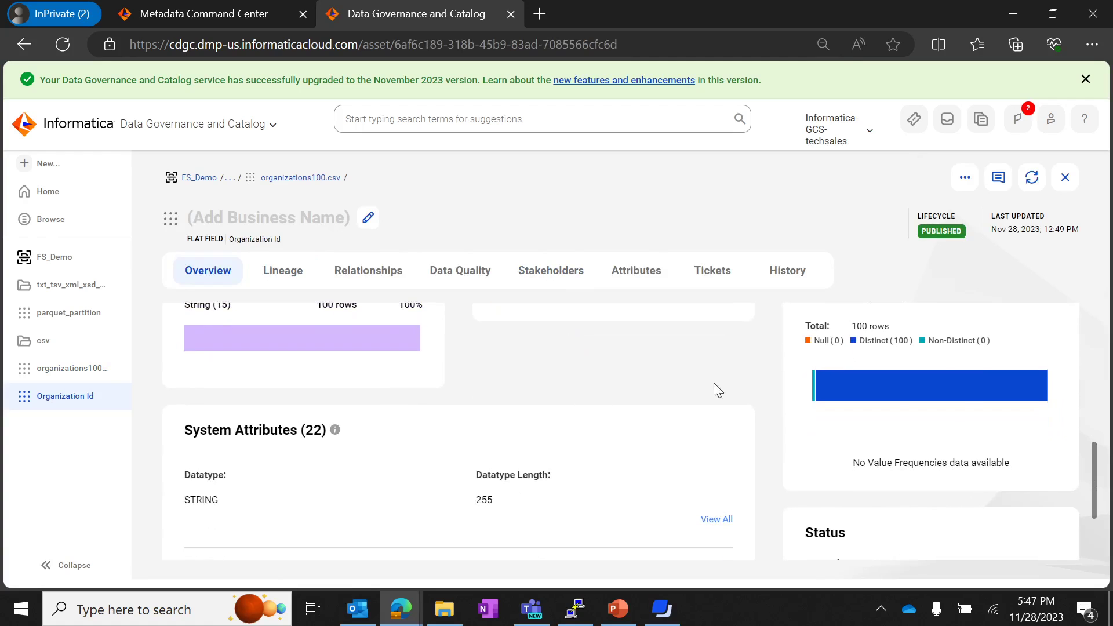
{"action": "scroll", "coordinate": [526, 462], "scroll_direction": "up", "scroll_amount": 5}
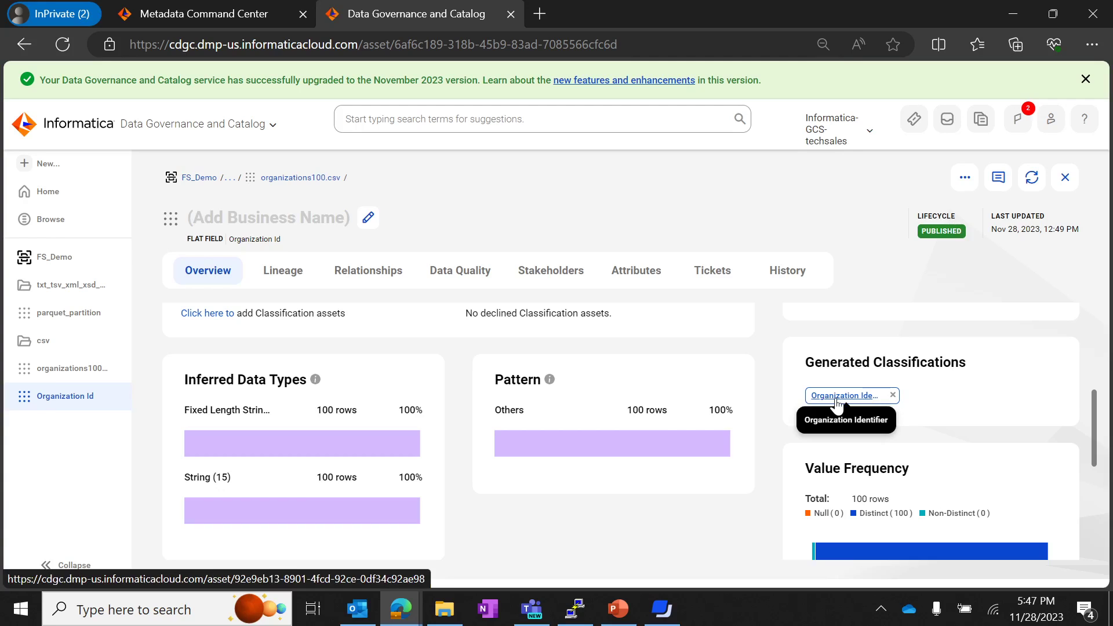
{"action": "scroll", "coordinate": [836, 403], "scroll_direction": "up", "scroll_amount": 5}
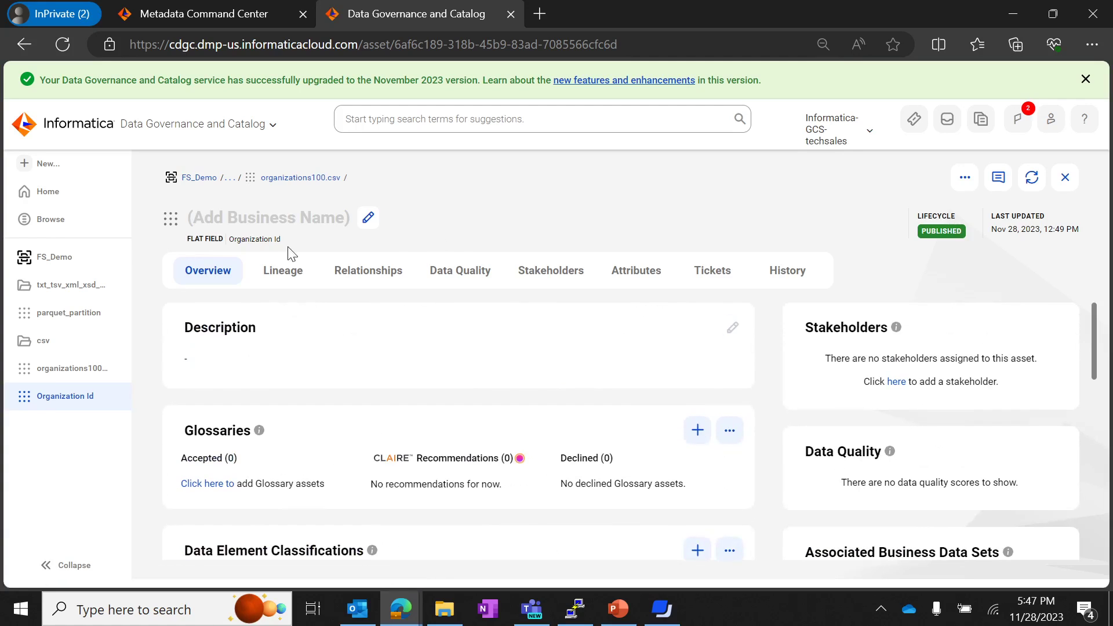